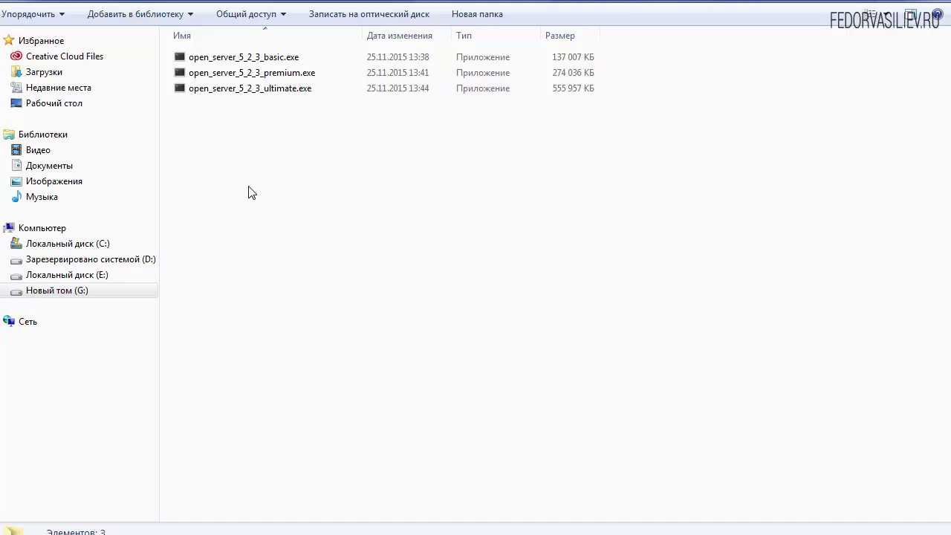
Run the open_server_5_2_3_ultimate.exe installer from the three Open Server packages
{"action": "left_click", "coordinate": [235, 88]}
{"action": "left_click", "coordinate": [236, 72]}
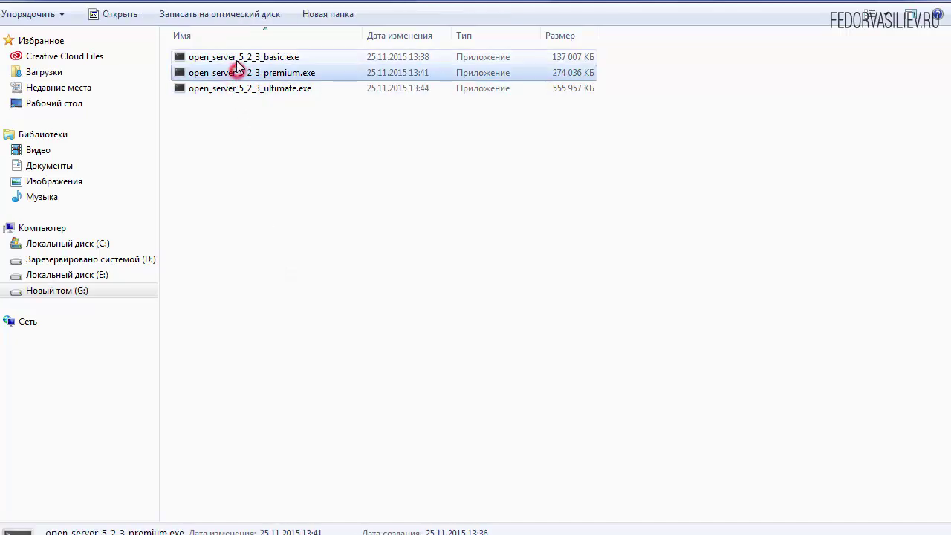
{"action": "left_click", "coordinate": [236, 57]}
{"action": "left_click", "coordinate": [222, 88]}
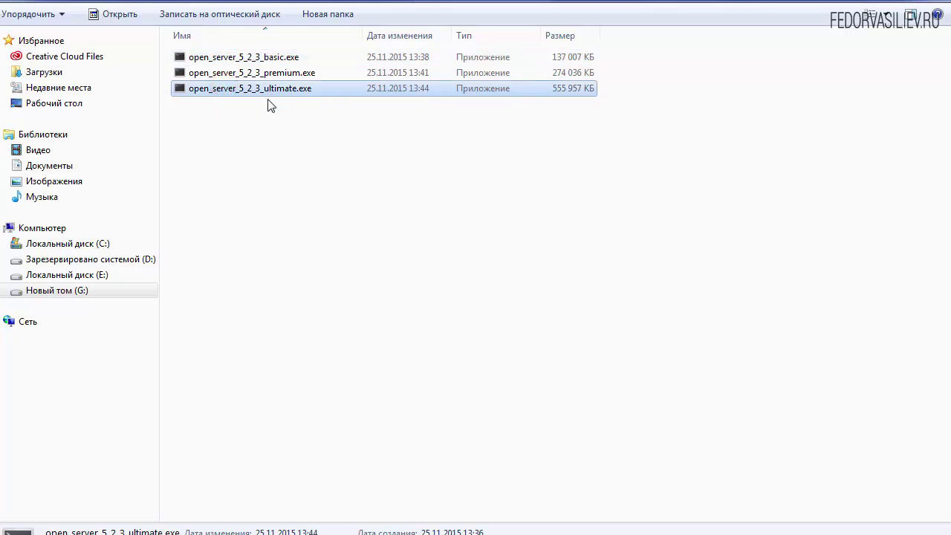
{"action": "double_click", "coordinate": [213, 90]}
{"action": "left_click", "coordinate": [350, 339]}
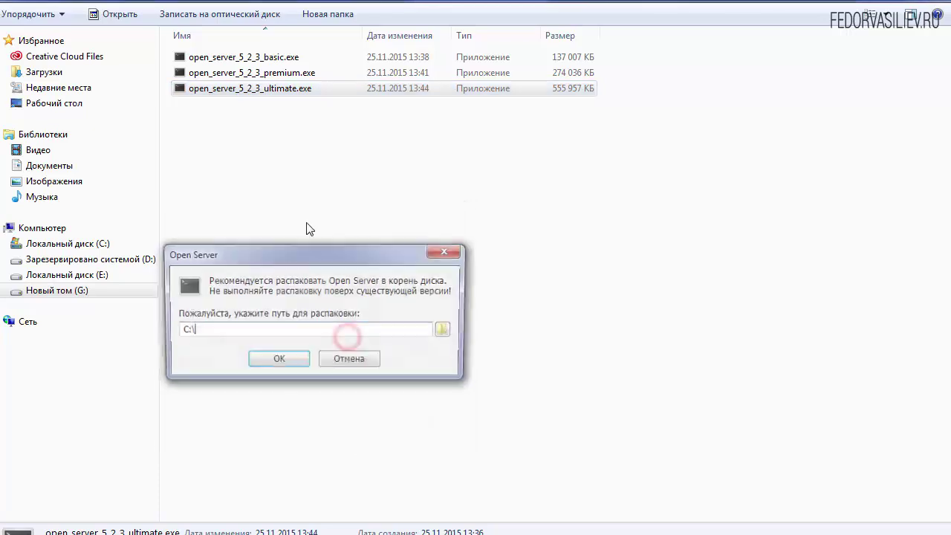
{"action": "left_click_drag", "start_coordinate": [286, 260], "coordinate": [357, 186]}
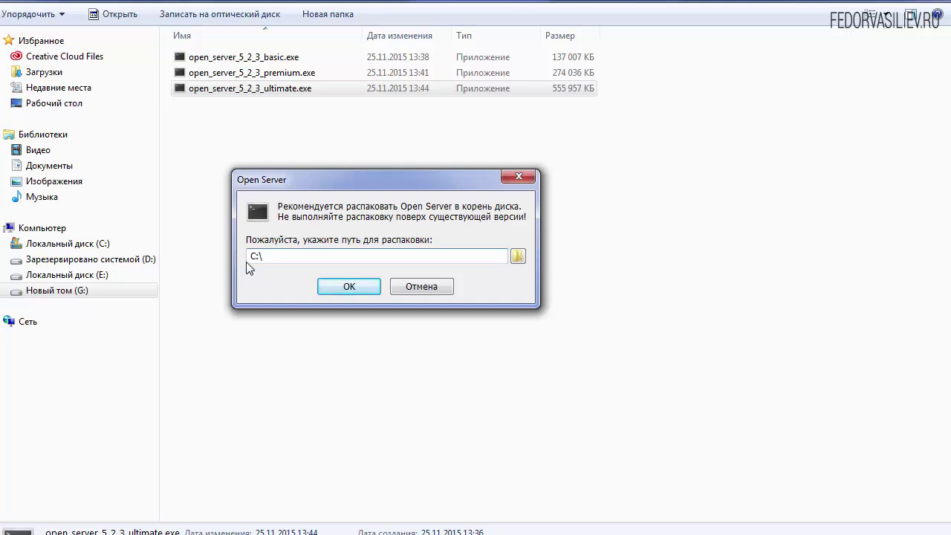
{"action": "left_click_drag", "start_coordinate": [271, 176], "coordinate": [271, 184]}
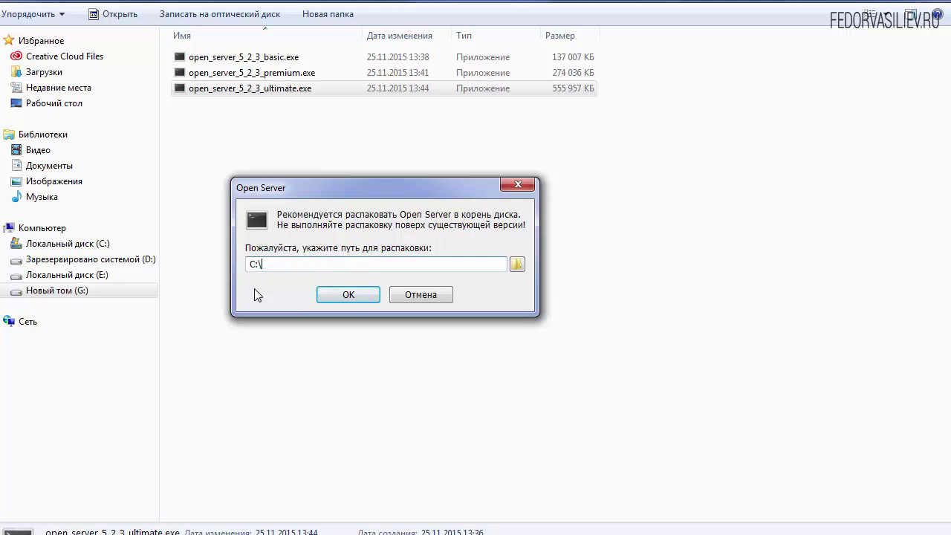
{"action": "left_click_drag", "start_coordinate": [285, 191], "coordinate": [282, 183]}
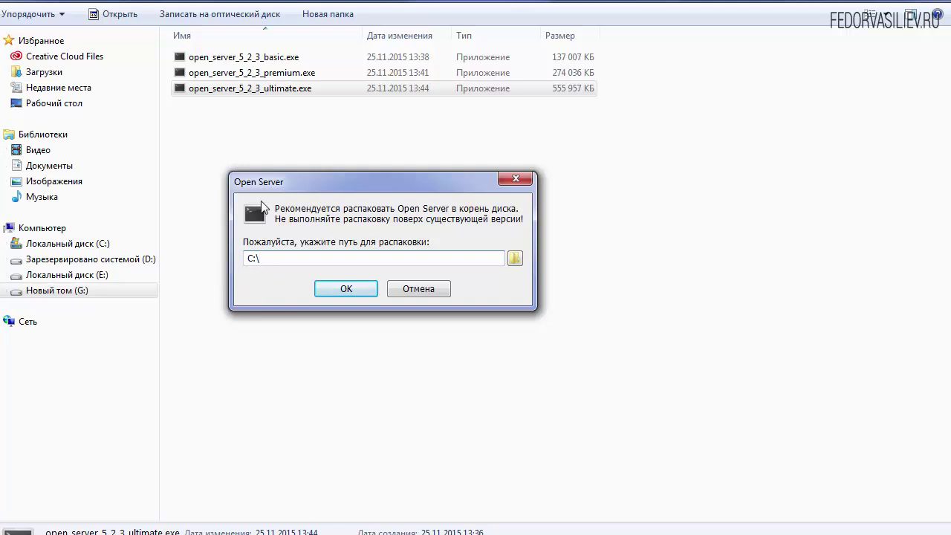
{"action": "left_click_drag", "start_coordinate": [269, 180], "coordinate": [293, 181]}
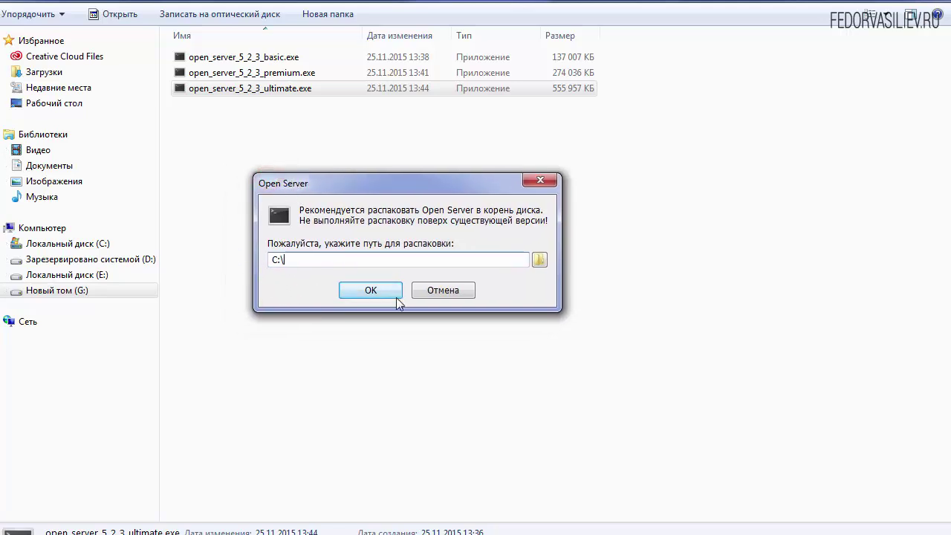
Set the unpacking path to the server folder on drive G (G:\server) and start the extraction
{"action": "left_click", "coordinate": [539, 259]}
{"action": "left_click", "coordinate": [329, 217]}
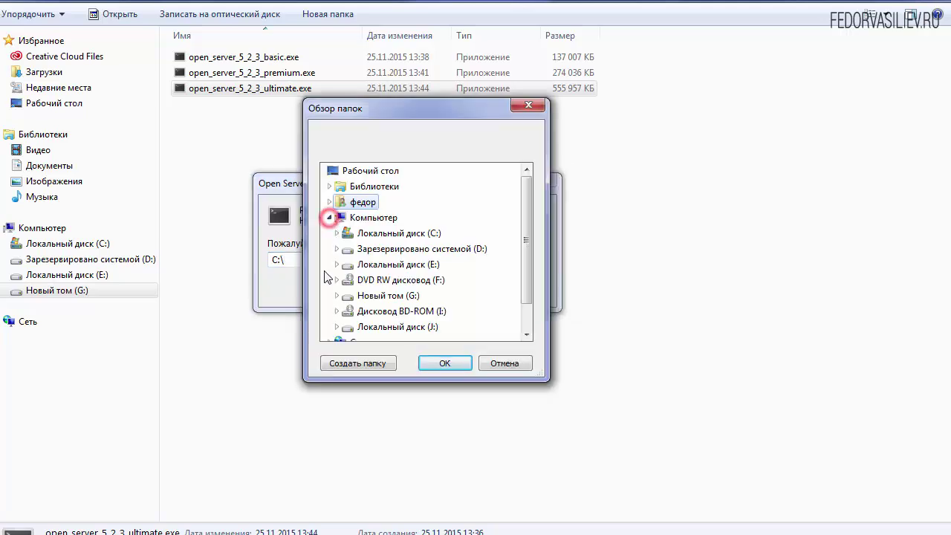
{"action": "left_click", "coordinate": [336, 295]}
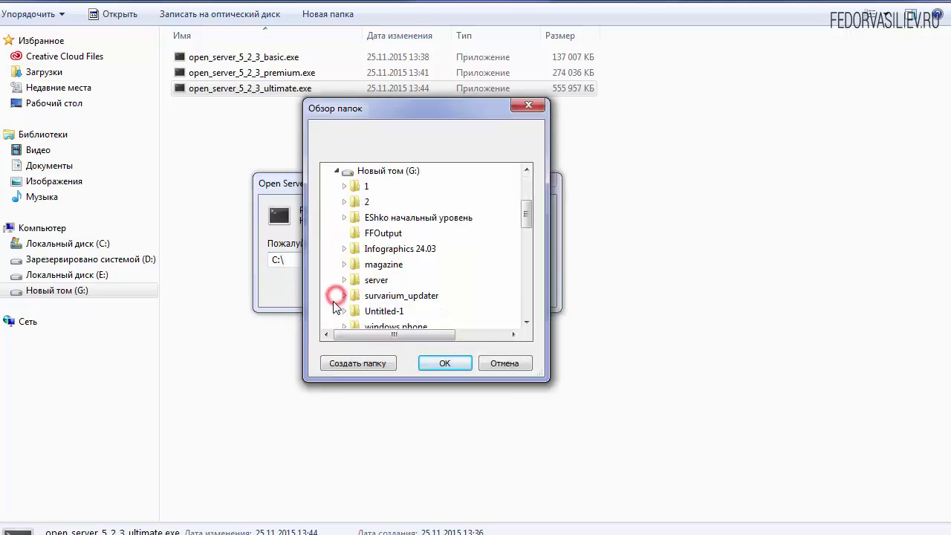
{"action": "left_click", "coordinate": [368, 280]}
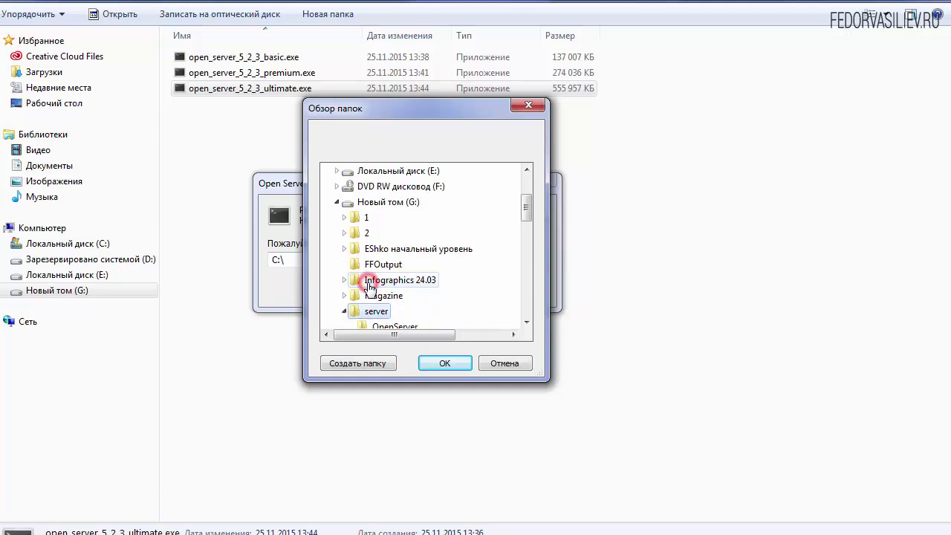
{"action": "left_click", "coordinate": [443, 363]}
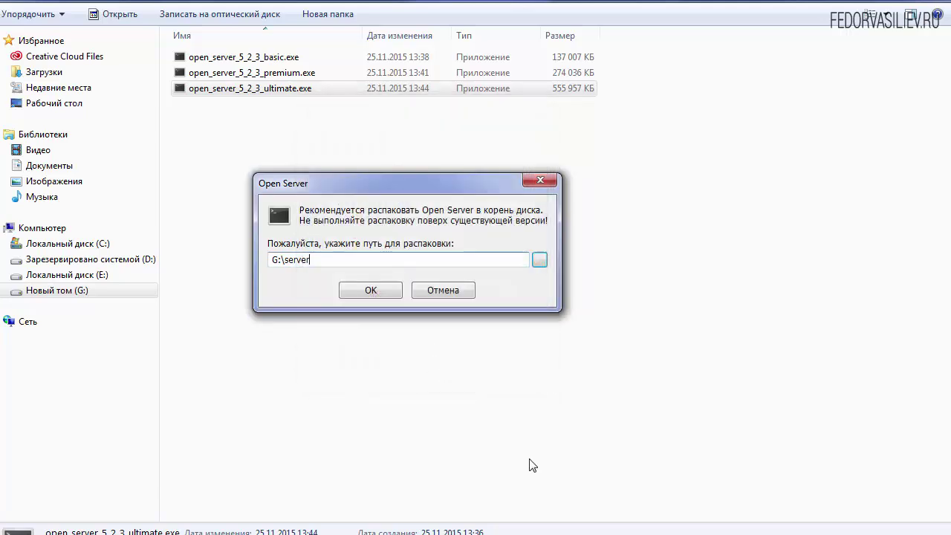
{"action": "left_click", "coordinate": [373, 291]}
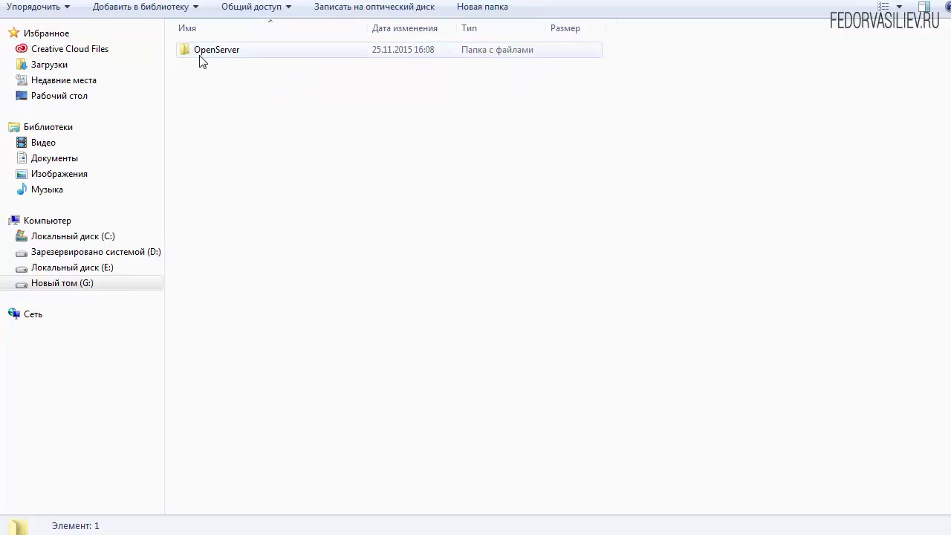
Open the extracted OpenServer folder and compare the Open Server x64.exe and Open Server x86.exe launchers
{"action": "left_click", "coordinate": [200, 51]}
{"action": "double_click", "coordinate": [200, 52]}
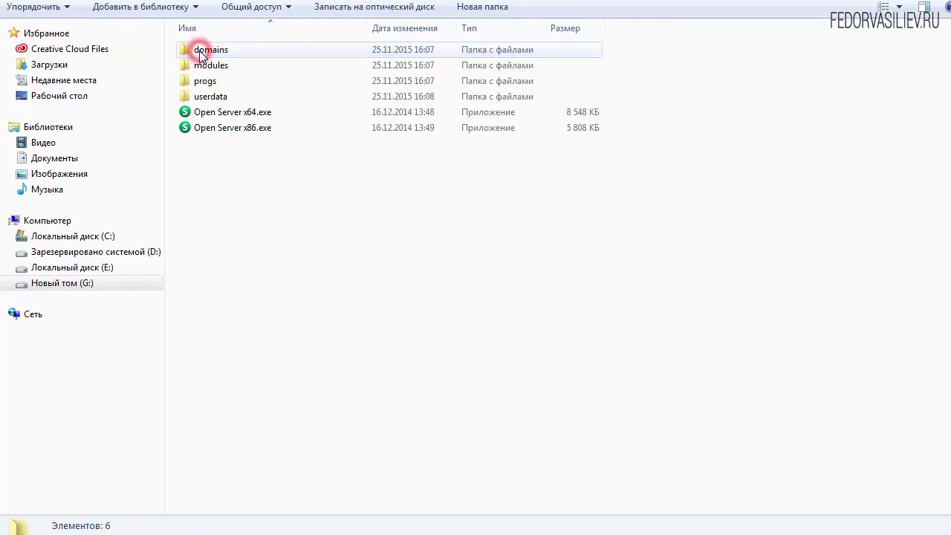
{"action": "left_click", "coordinate": [213, 128]}
{"action": "left_click", "coordinate": [208, 114]}
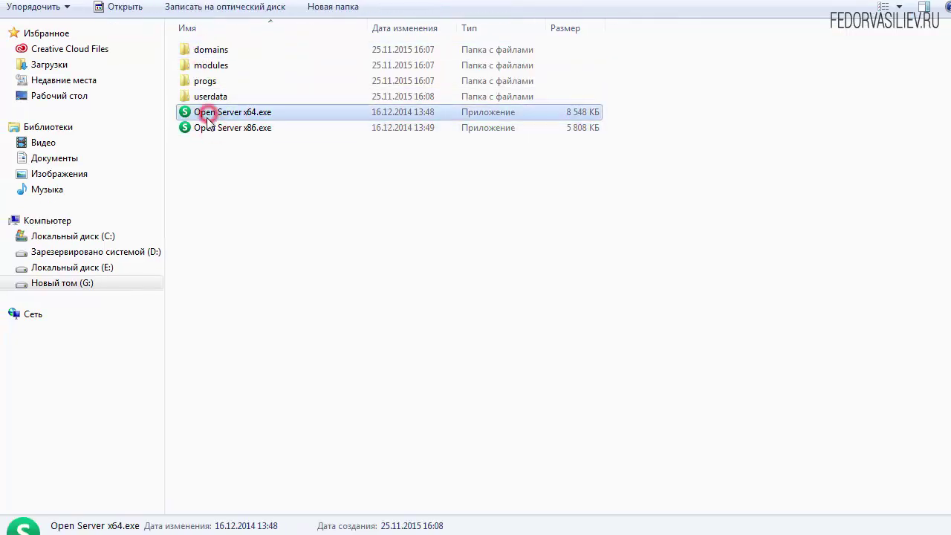
{"action": "left_click", "coordinate": [249, 130]}
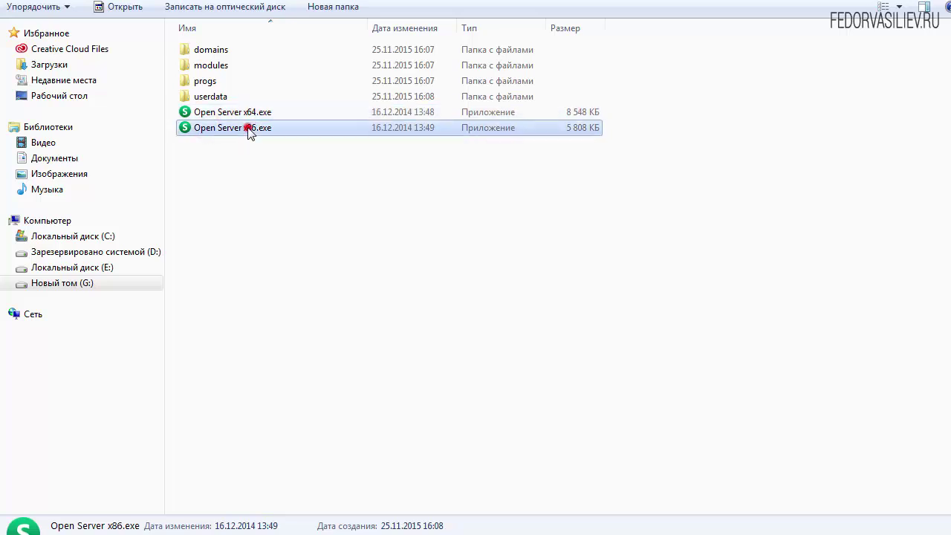
{"action": "left_click", "coordinate": [203, 113]}
{"action": "left_click", "coordinate": [208, 130]}
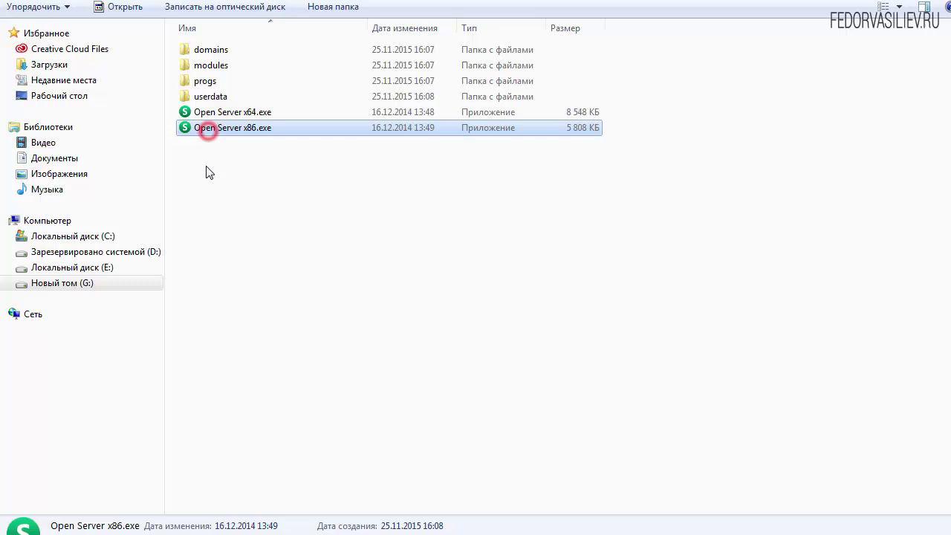
{"action": "left_click", "coordinate": [203, 113]}
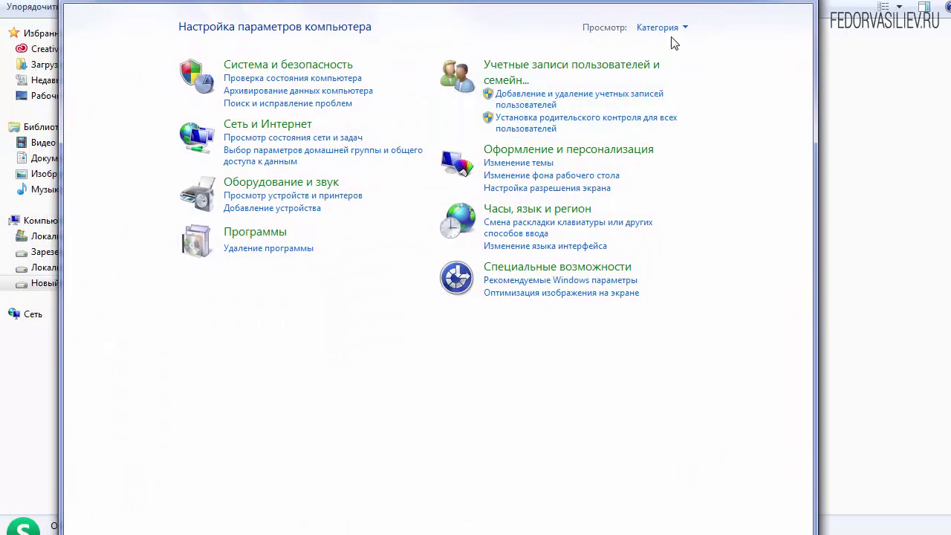
Check the Windows system type on the Система page of Система и безопасность, keeping Control Panel in category view
{"action": "left_click", "coordinate": [671, 29]}
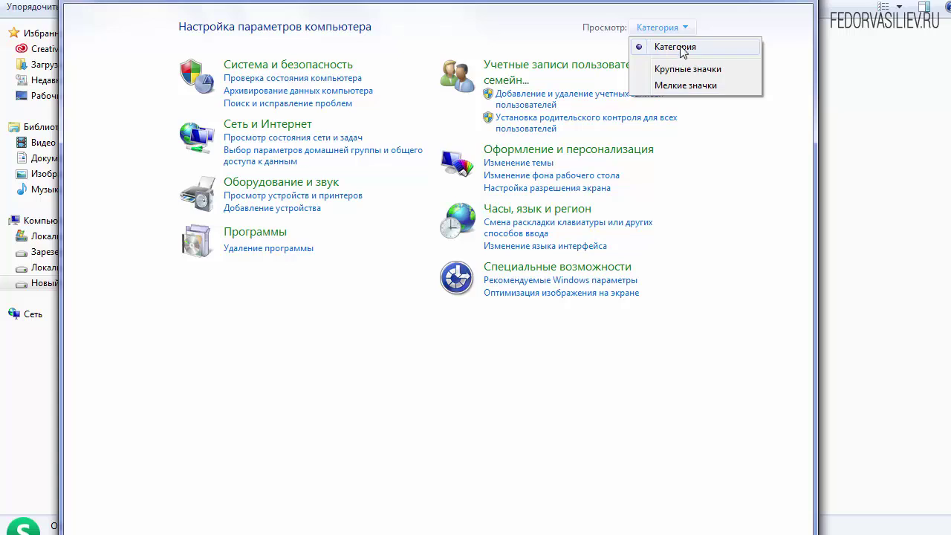
{"action": "left_click", "coordinate": [682, 49]}
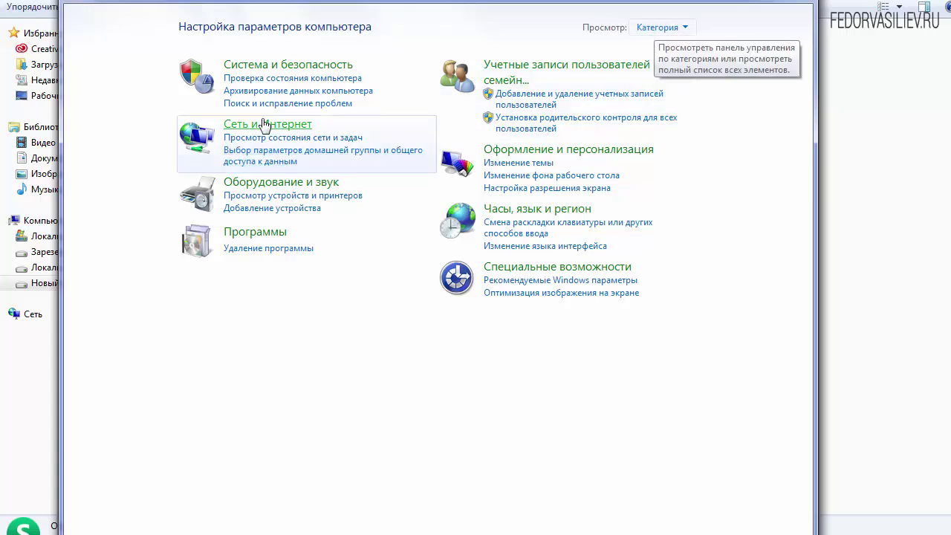
{"action": "left_click", "coordinate": [255, 68]}
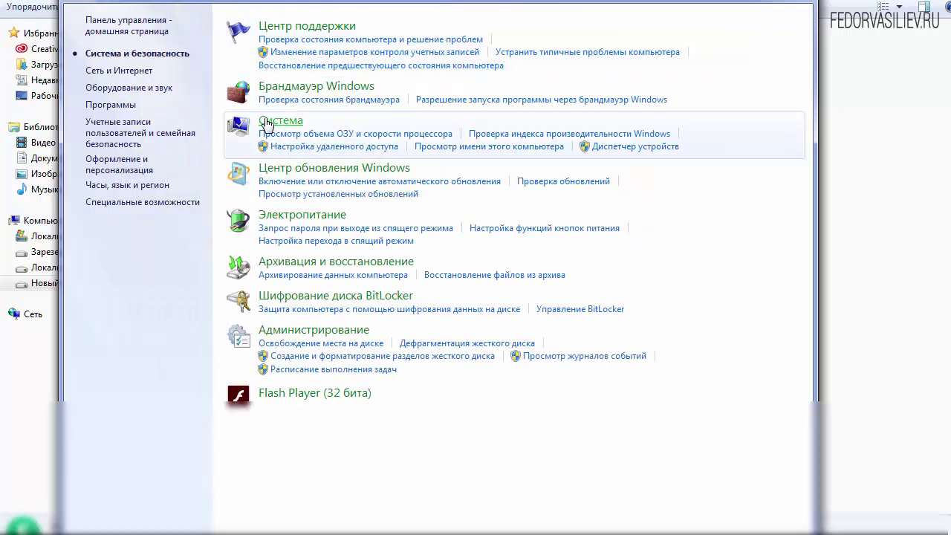
{"action": "left_click", "coordinate": [266, 124]}
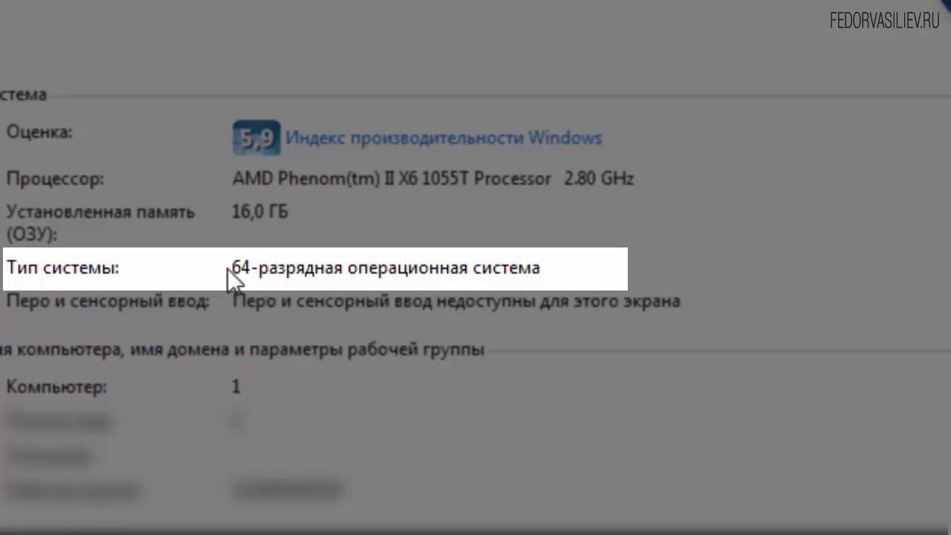
{"action": "left_click", "coordinate": [235, 270]}
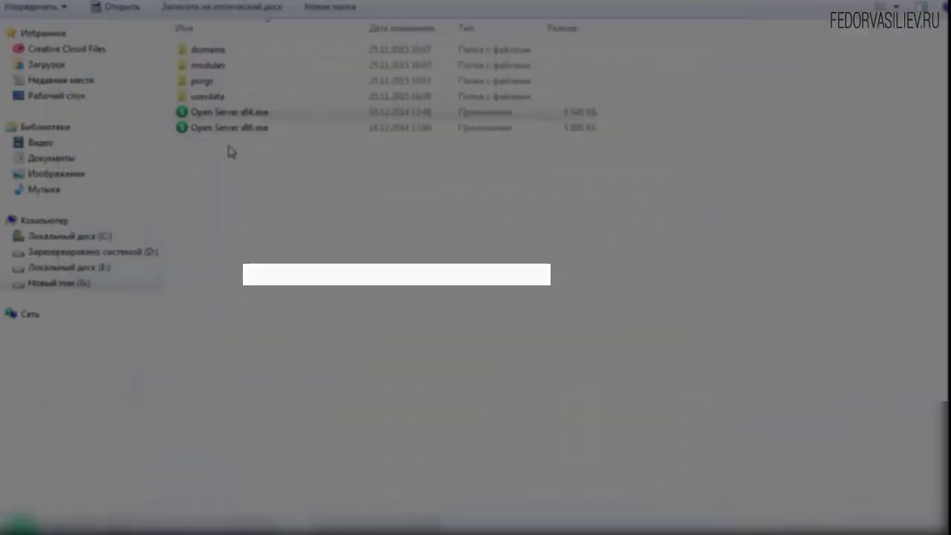
Run Open Server x64.exe as administrator and choose Русский as its language
{"action": "left_click", "coordinate": [234, 112]}
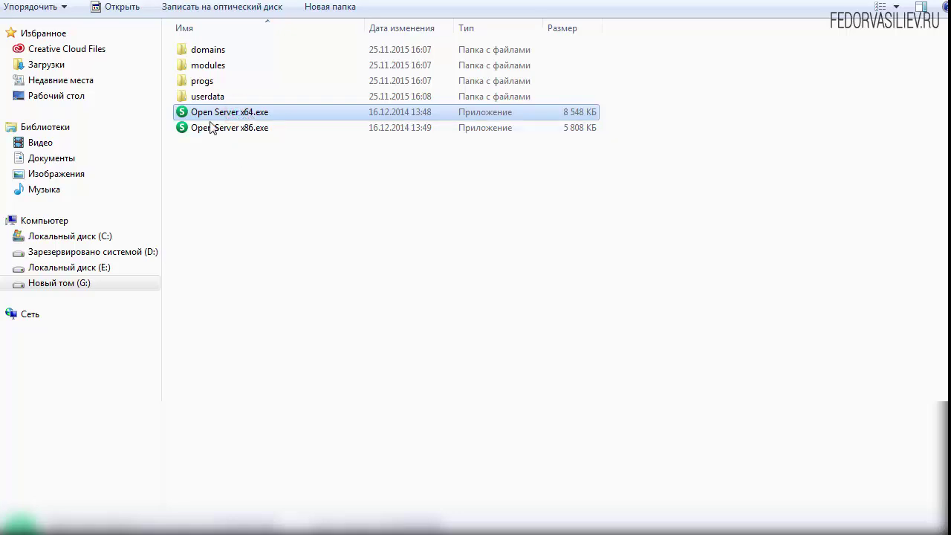
{"action": "left_click", "coordinate": [223, 117]}
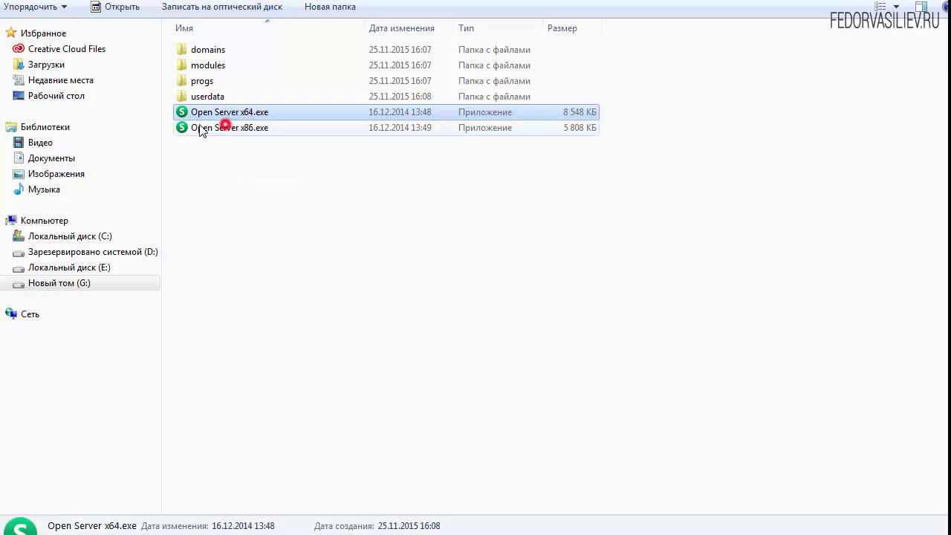
{"action": "right_click", "coordinate": [200, 118]}
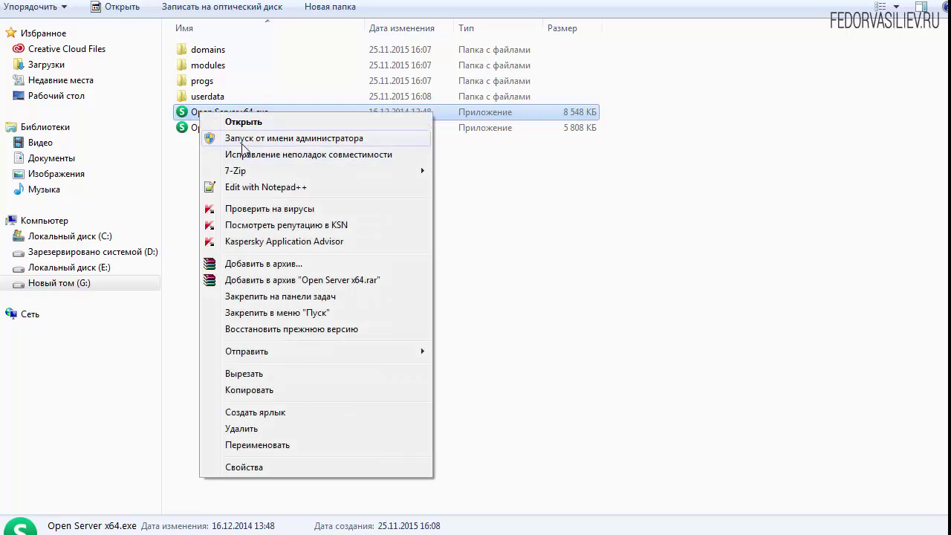
{"action": "left_click", "coordinate": [371, 139]}
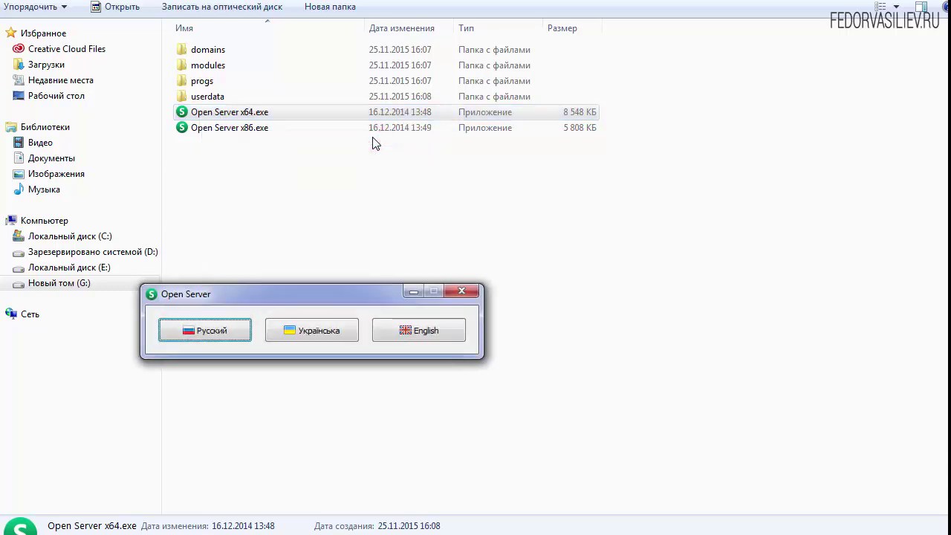
{"action": "left_click", "coordinate": [291, 211]}
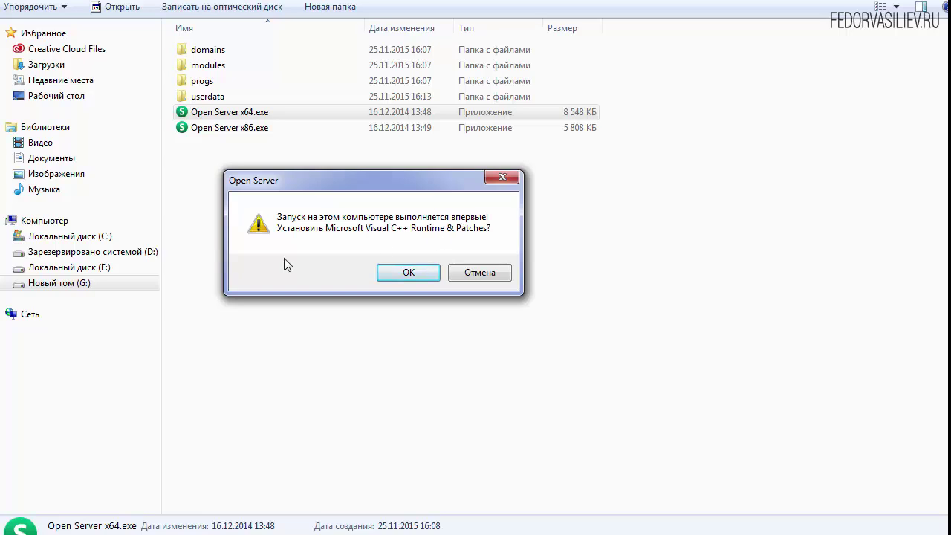
Install Microsoft Visual C++ Runtime & Patches and close the computer restart prompt
{"action": "left_click", "coordinate": [411, 273]}
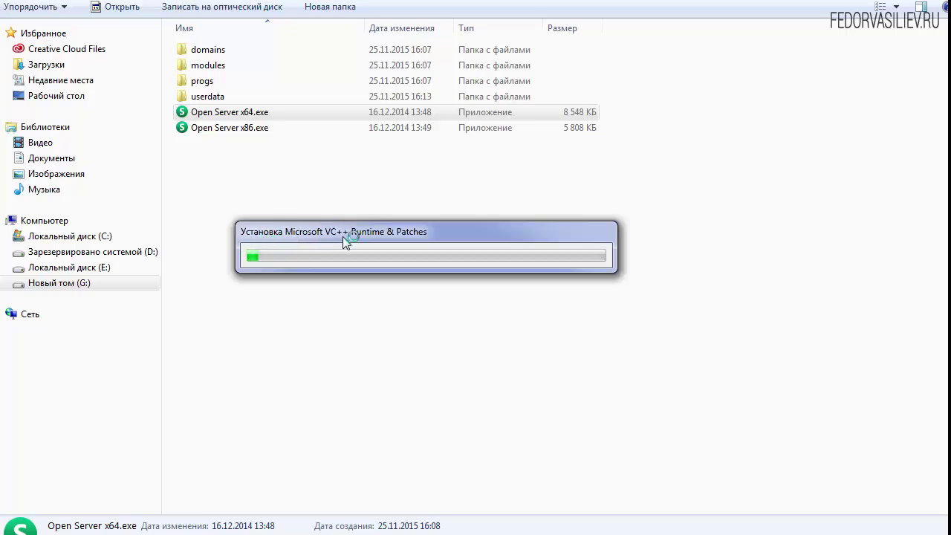
{"action": "left_click", "coordinate": [292, 235]}
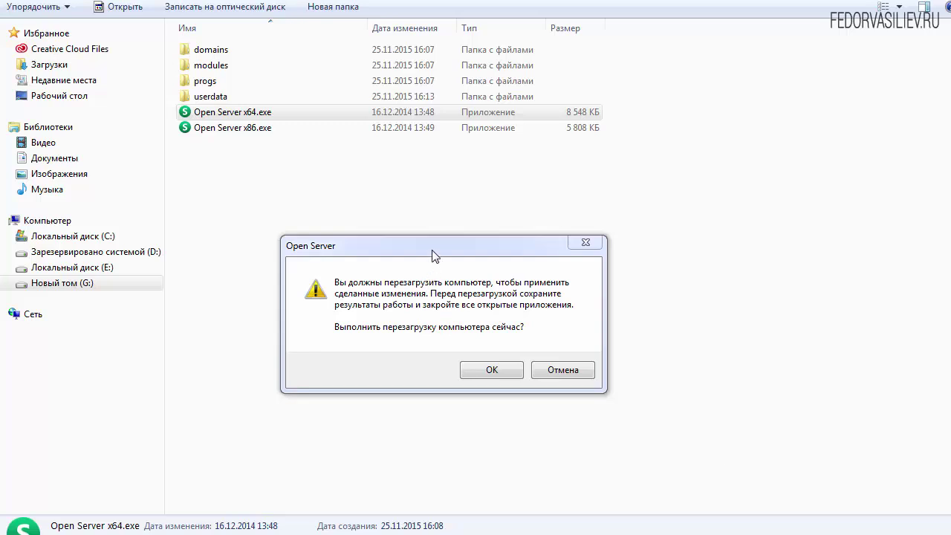
{"action": "left_click_drag", "start_coordinate": [431, 247], "coordinate": [426, 210]}
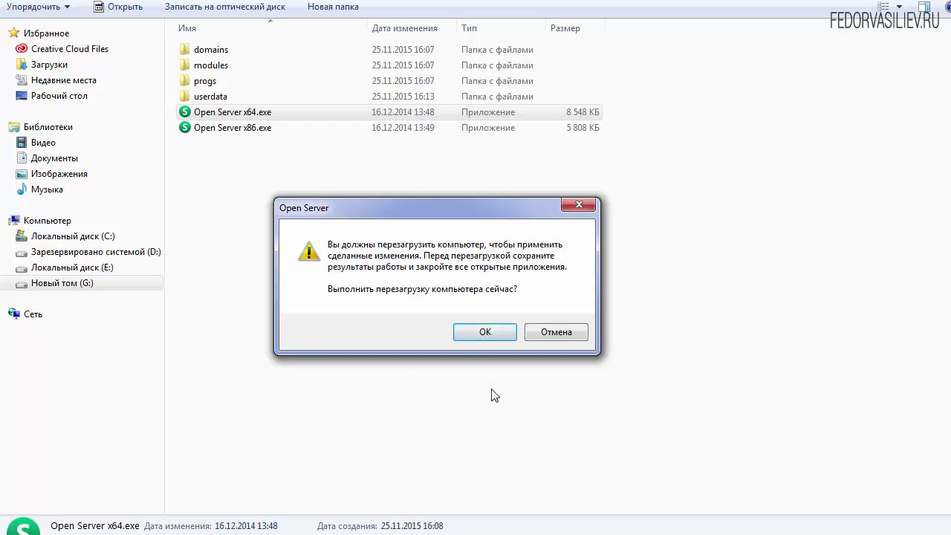
{"action": "left_click", "coordinate": [579, 204]}
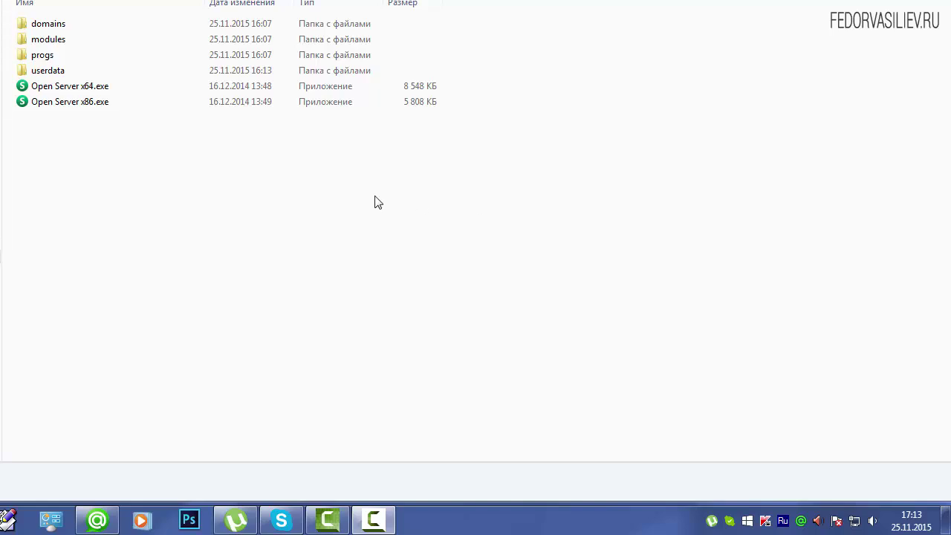
Run Open Server x64.exe as administrator again and open Open Server's control menu from its flag
{"action": "left_click", "coordinate": [76, 87]}
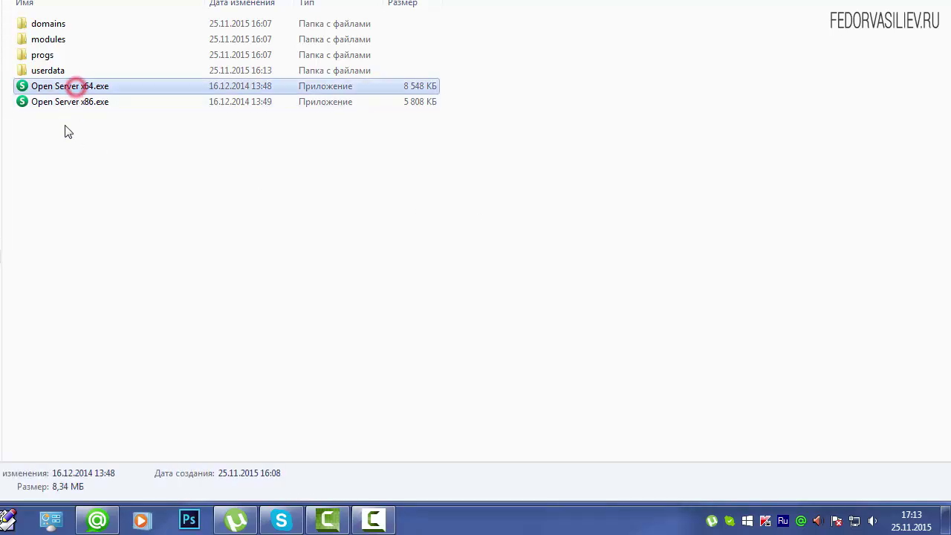
{"action": "right_click", "coordinate": [48, 88]}
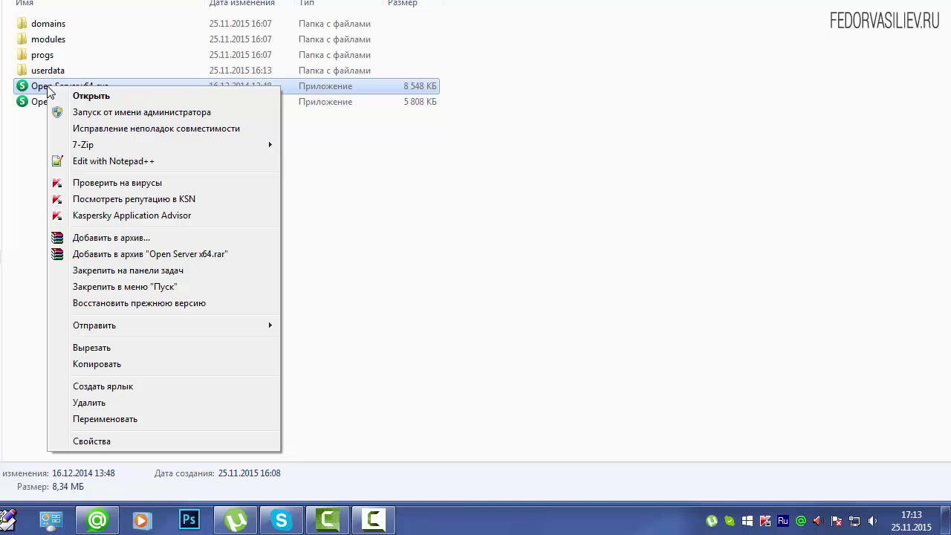
{"action": "left_click", "coordinate": [99, 113]}
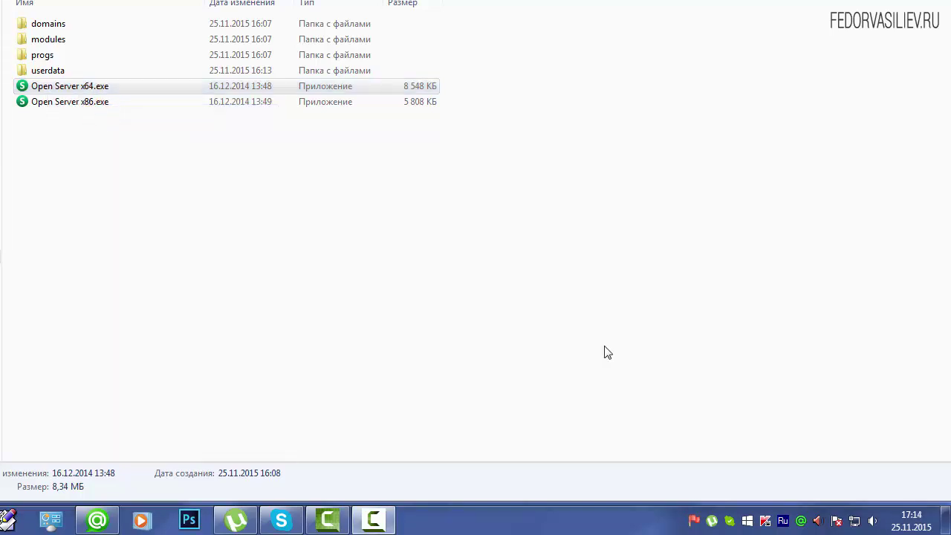
{"action": "left_click", "coordinate": [694, 521]}
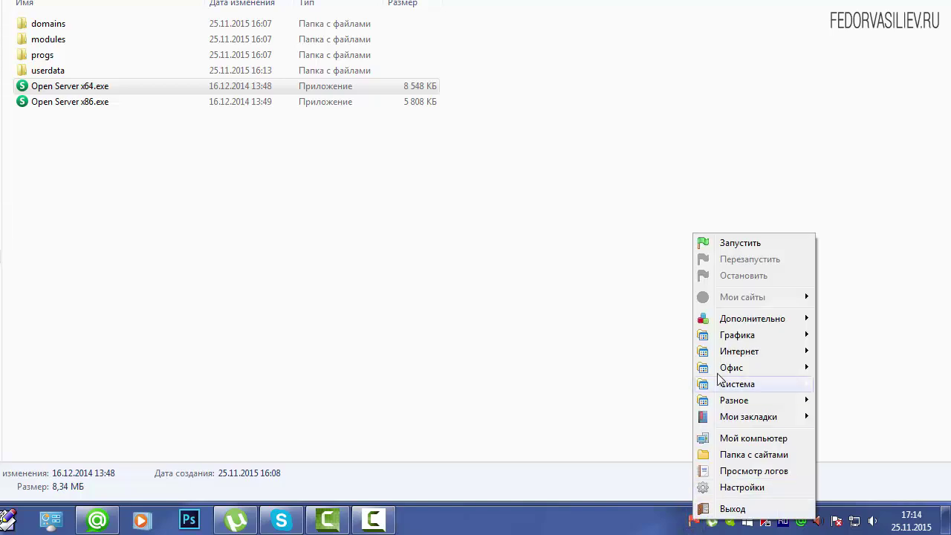
Try to start the Open Server server, examine the startup log, and close the log window
{"action": "left_click", "coordinate": [738, 244]}
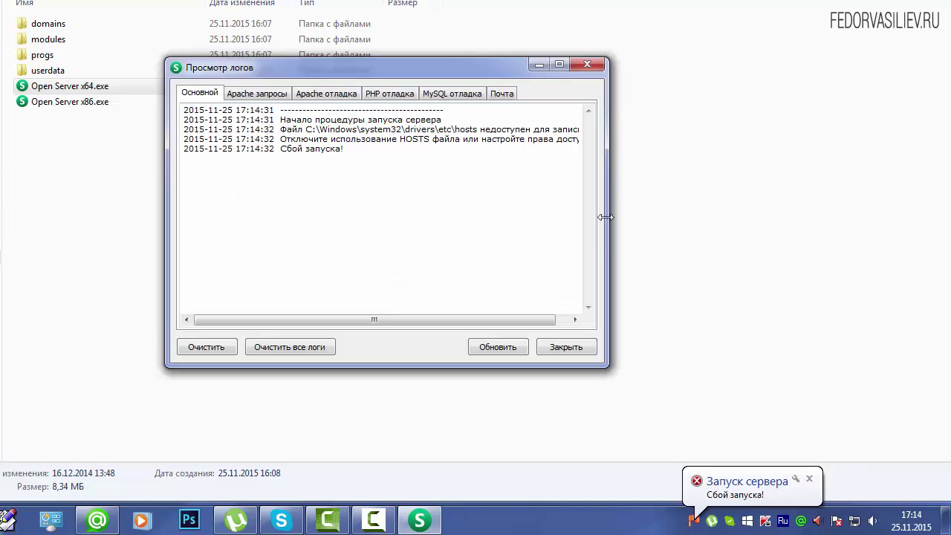
{"action": "left_click_drag", "start_coordinate": [720, 222], "coordinate": [743, 223]}
{"action": "left_click_drag", "start_coordinate": [425, 69], "coordinate": [393, 49]}
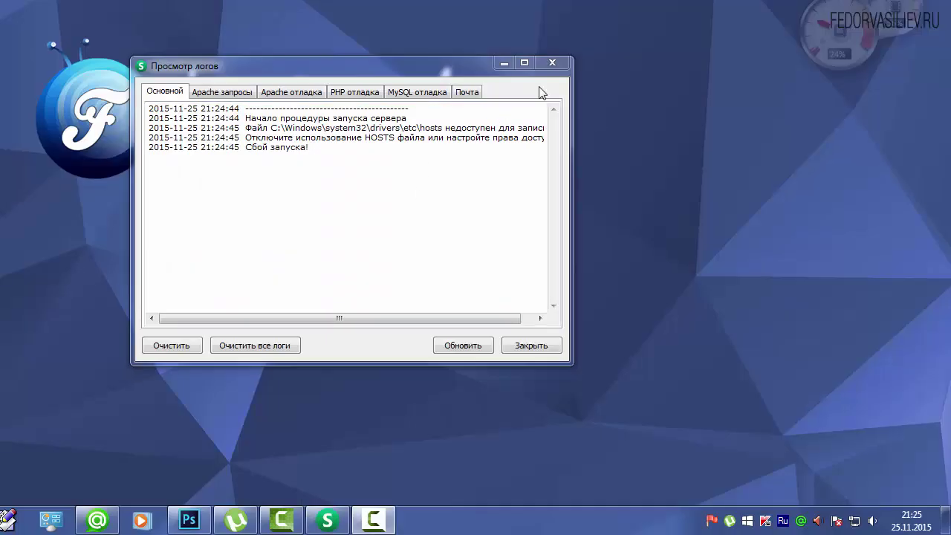
{"action": "left_click", "coordinate": [551, 65]}
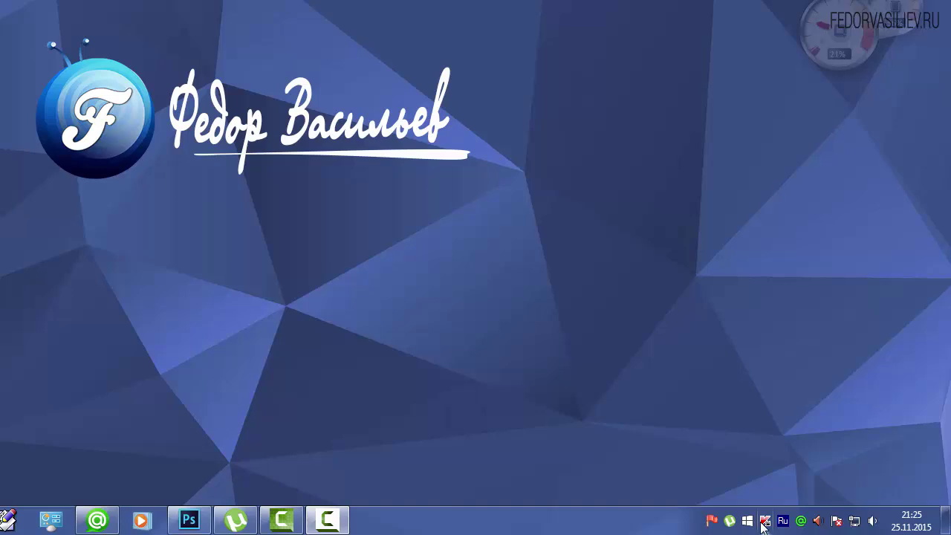
Open Open Server's settings and keep Требовать учётную запись Администратора enabled among the Основные options
{"action": "left_click", "coordinate": [711, 522]}
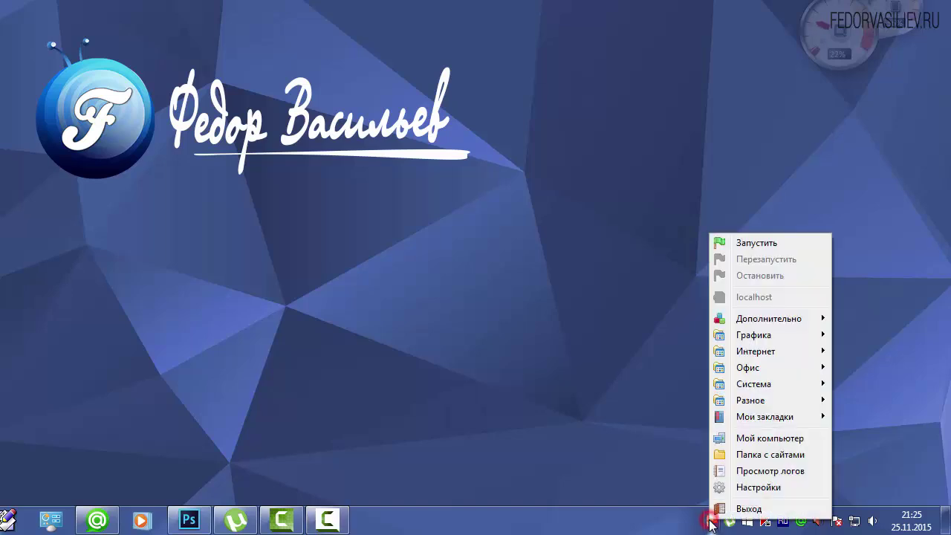
{"action": "left_click", "coordinate": [750, 487]}
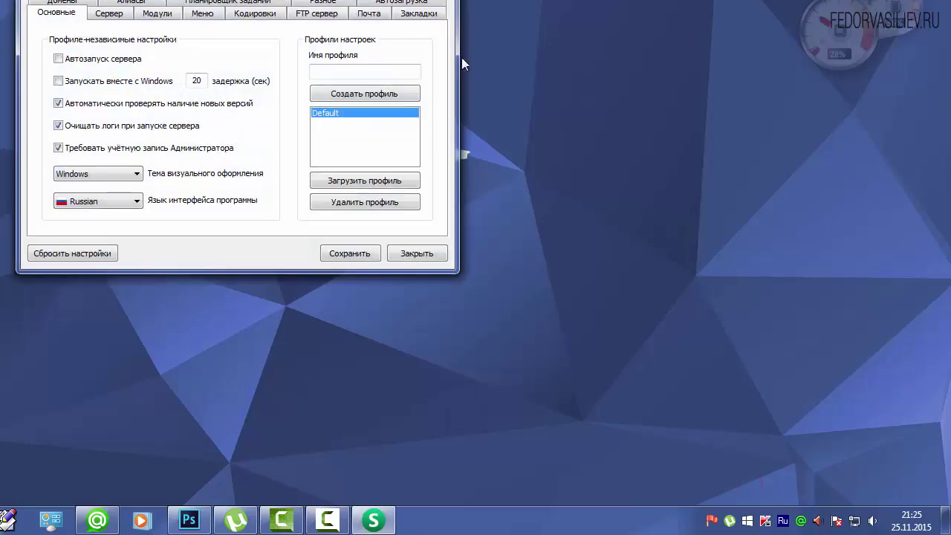
{"action": "left_click_drag", "start_coordinate": [465, 153], "coordinate": [558, 43]}
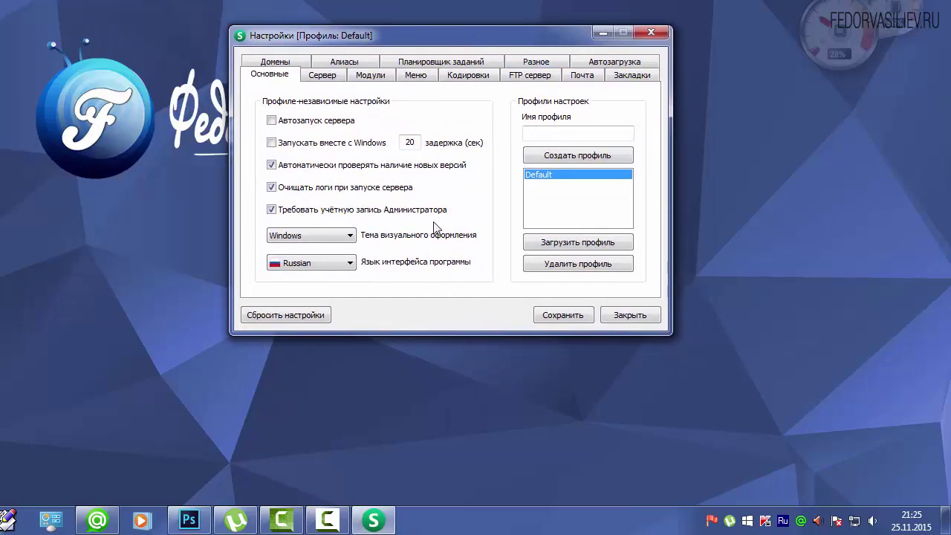
{"action": "left_click", "coordinate": [269, 78]}
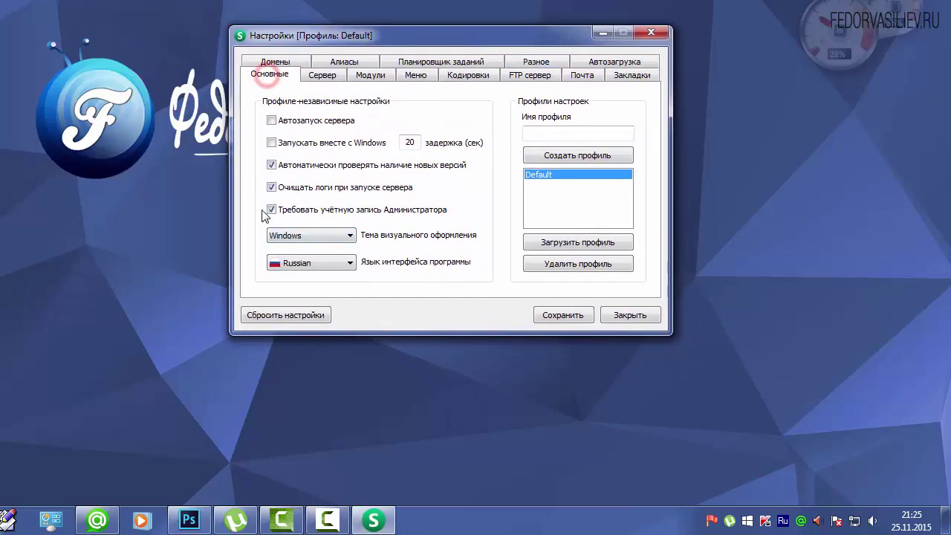
{"action": "left_click", "coordinate": [271, 211]}
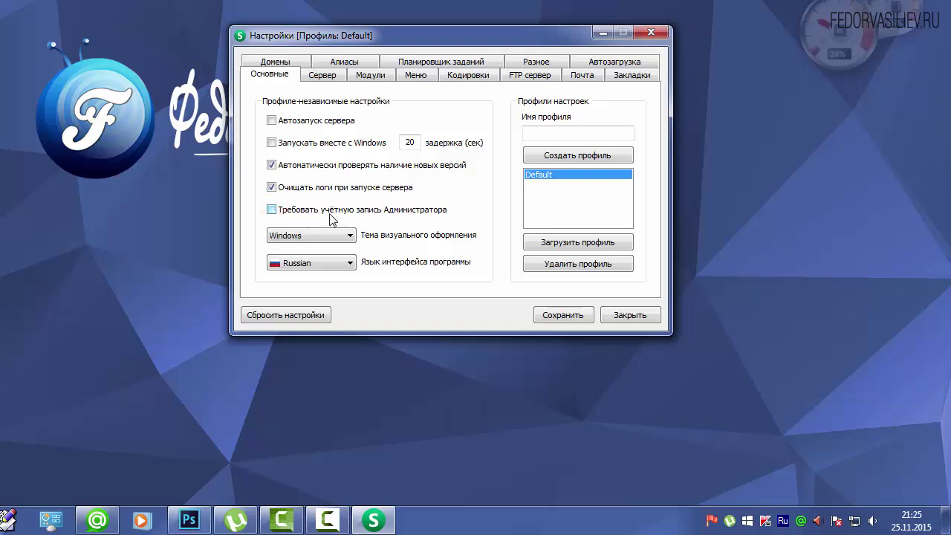
{"action": "left_click", "coordinate": [272, 212]}
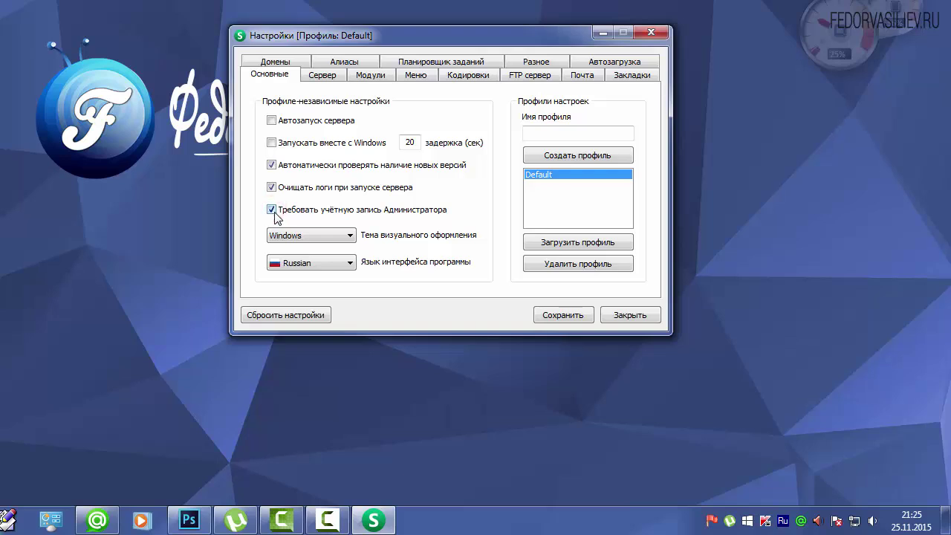
In the Меню settings, choose C:\Program Files (x86)\Opera\launcher.exe as the browser for opening web pages
{"action": "left_click", "coordinate": [415, 75]}
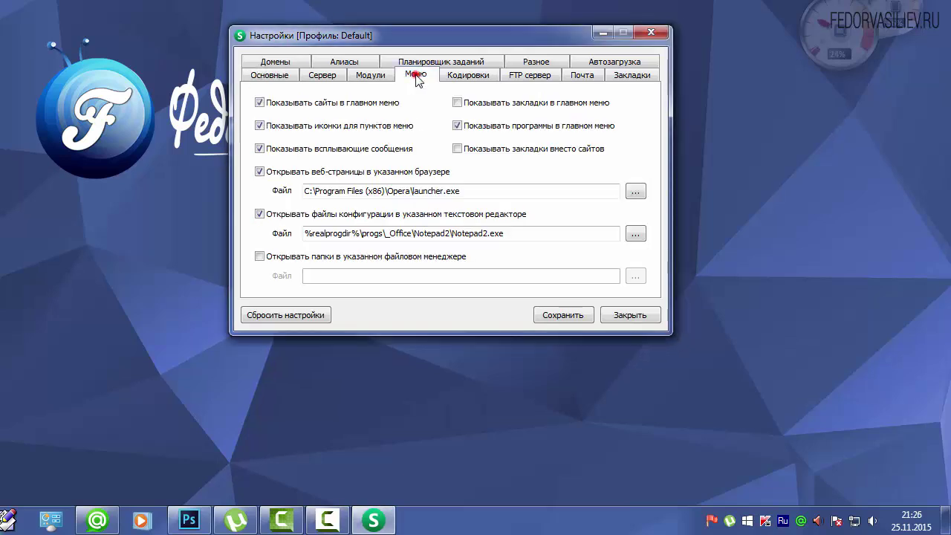
{"action": "left_click", "coordinate": [260, 173]}
{"action": "left_click", "coordinate": [260, 173]}
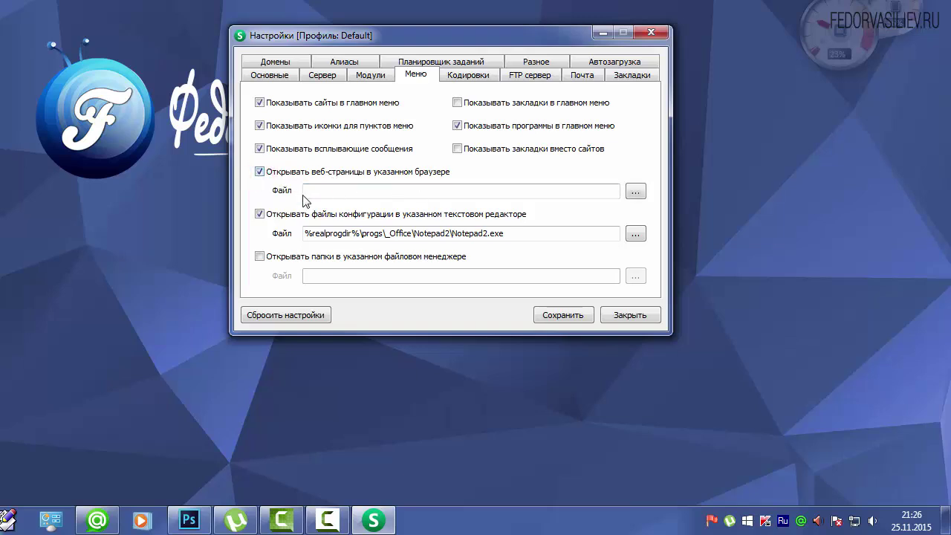
{"action": "left_click", "coordinate": [316, 193]}
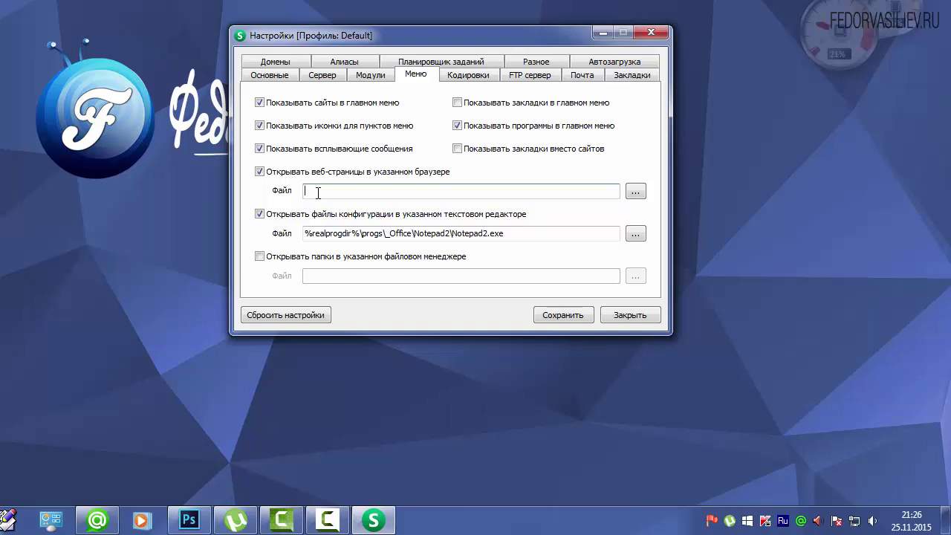
{"action": "left_click", "coordinate": [635, 193]}
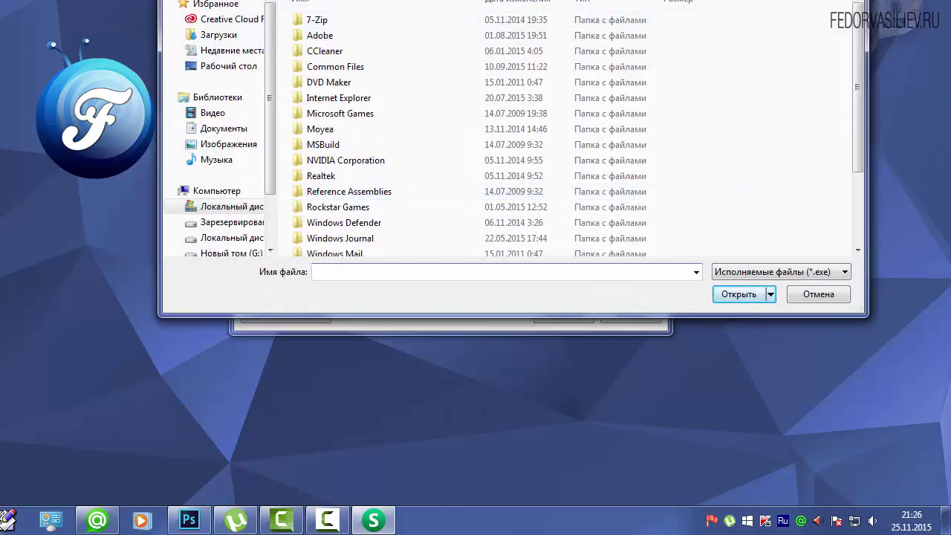
{"action": "scroll", "coordinate": [386, 179], "scroll_direction": "down", "scroll_amount": 6}
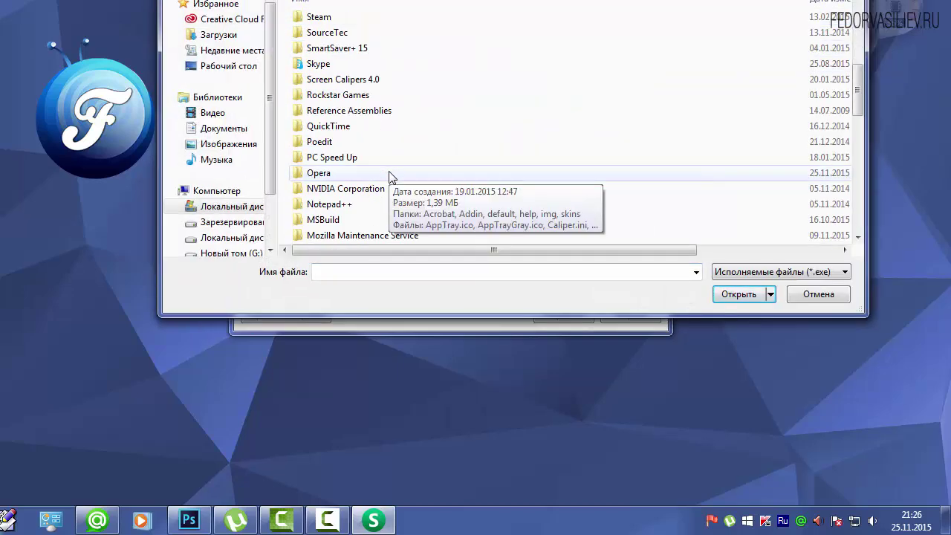
{"action": "double_click", "coordinate": [319, 176]}
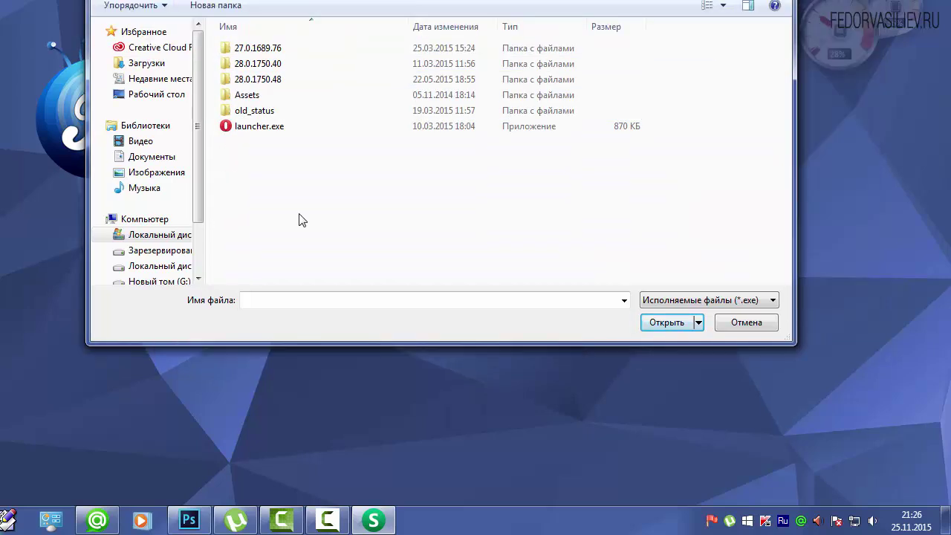
{"action": "left_click", "coordinate": [231, 127]}
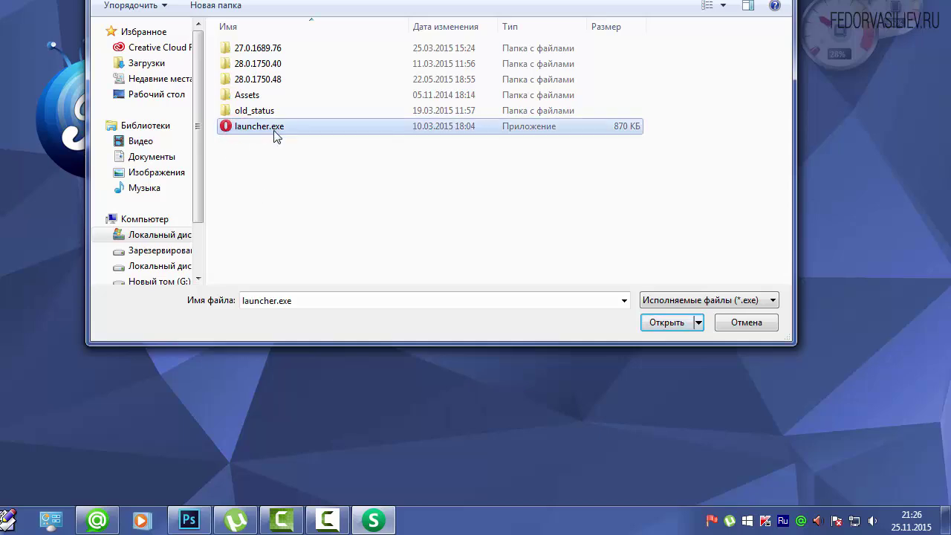
{"action": "left_click", "coordinate": [664, 321]}
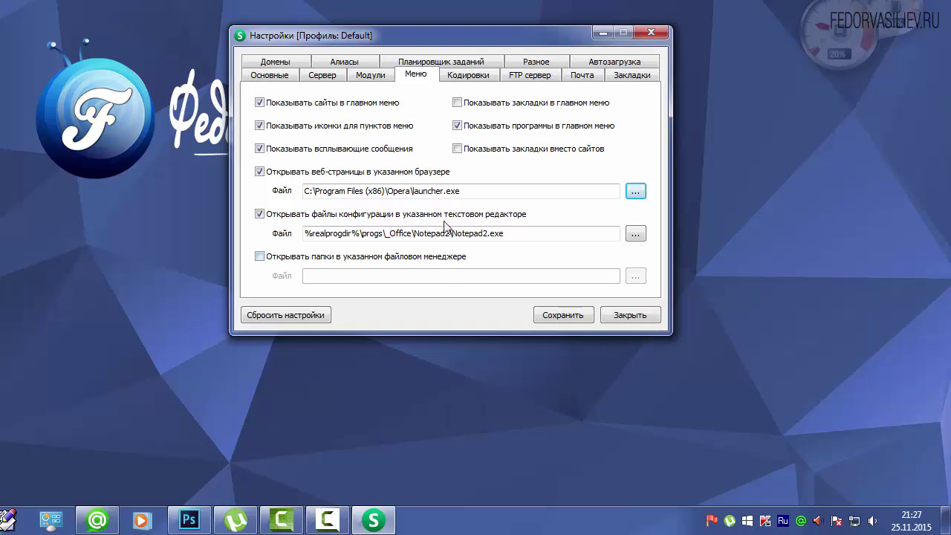
In the Кодировки settings, set the default HTTP server encoding to utf-8
{"action": "left_click", "coordinate": [465, 75]}
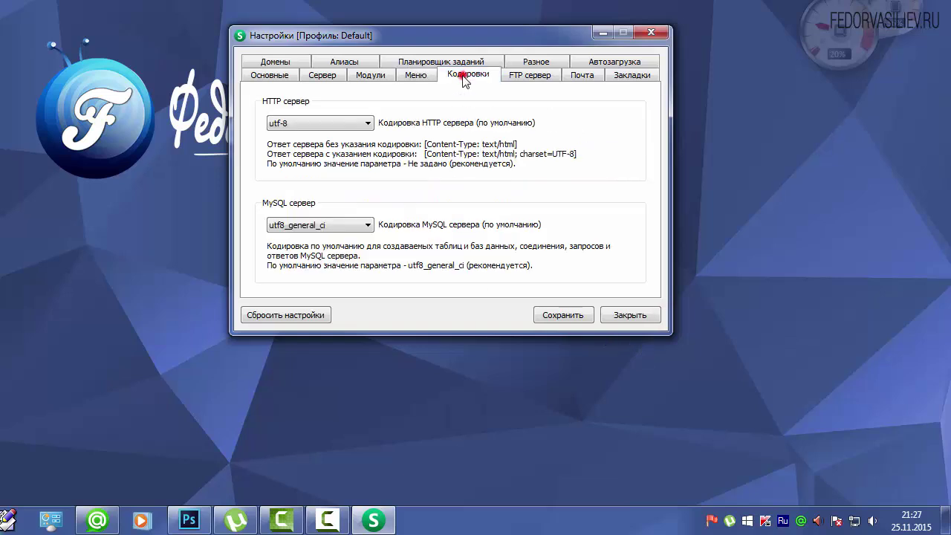
{"action": "left_click", "coordinate": [367, 122]}
{"action": "scroll", "coordinate": [367, 171], "scroll_direction": "up", "scroll_amount": 5}
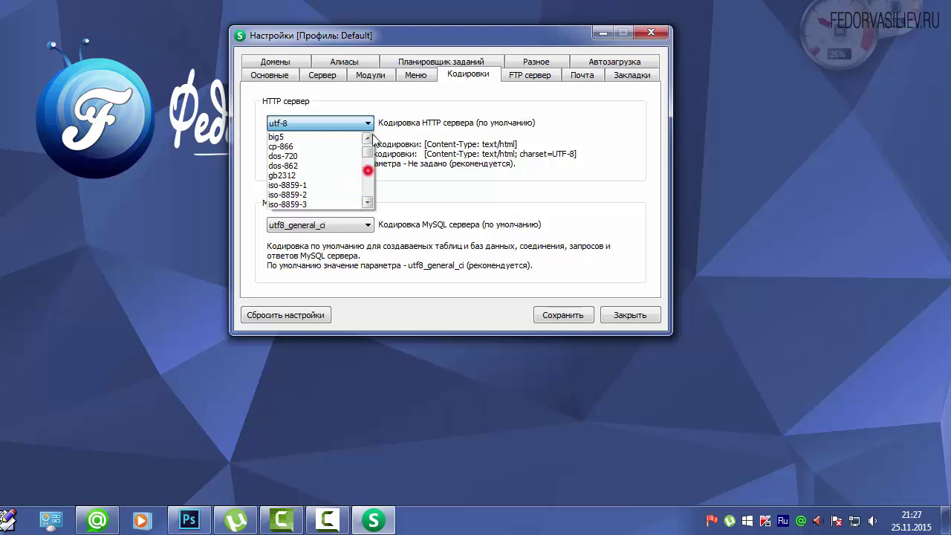
{"action": "left_click", "coordinate": [367, 137]}
{"action": "left_click", "coordinate": [332, 138]}
{"action": "left_click", "coordinate": [286, 123]}
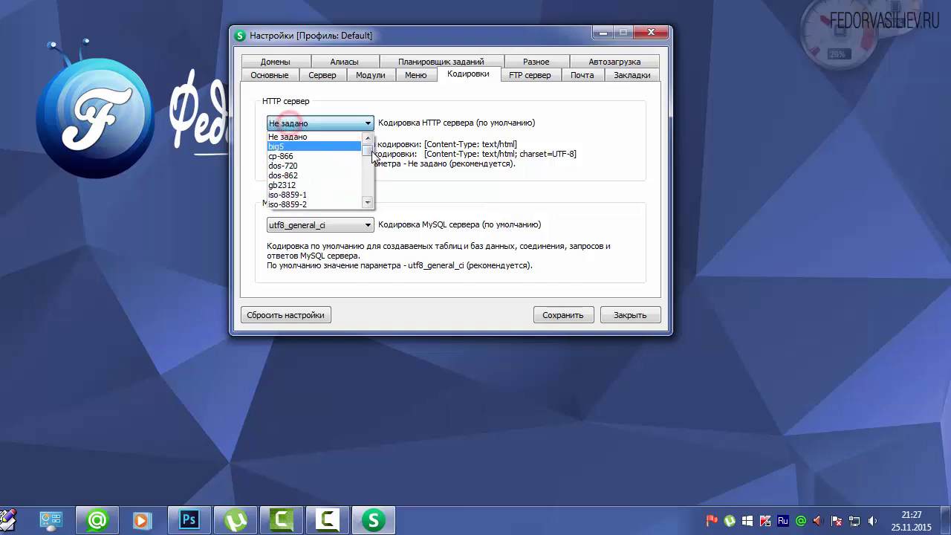
{"action": "scroll", "coordinate": [367, 160], "scroll_direction": "down", "scroll_amount": 5}
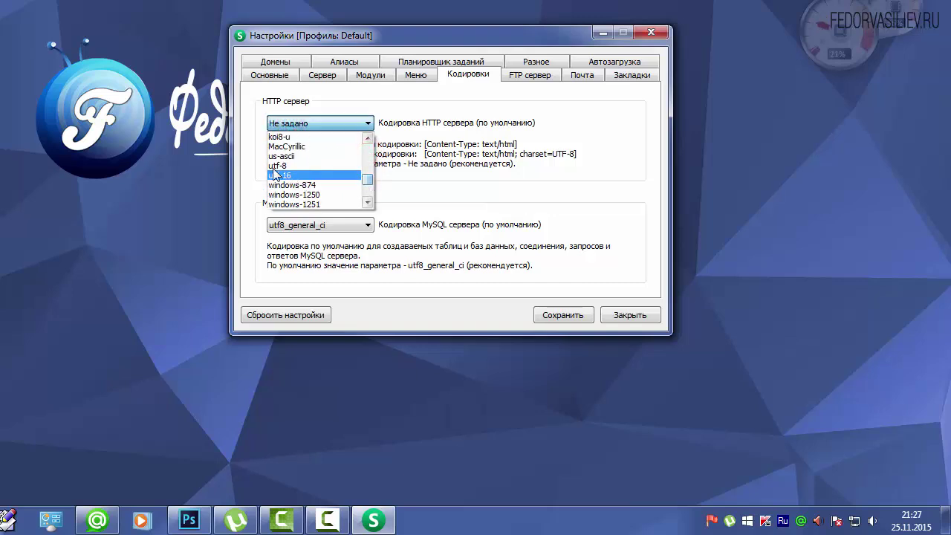
{"action": "left_click", "coordinate": [277, 165]}
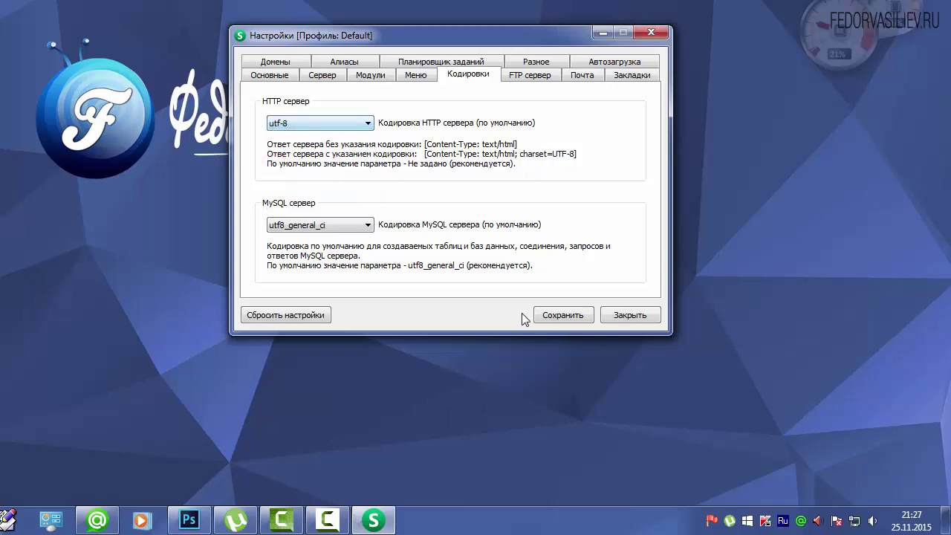
Save and close the settings, and exit Open Server
{"action": "left_click", "coordinate": [556, 312]}
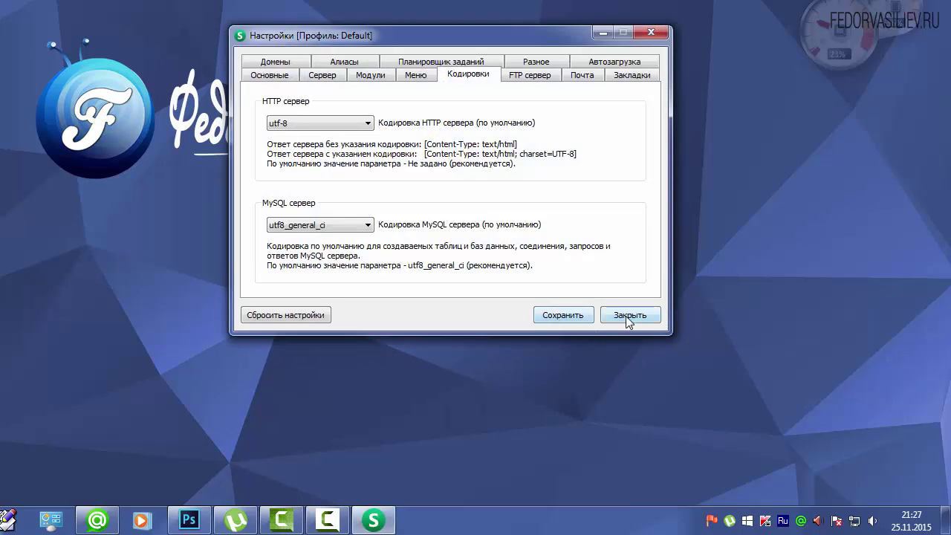
{"action": "left_click", "coordinate": [628, 316]}
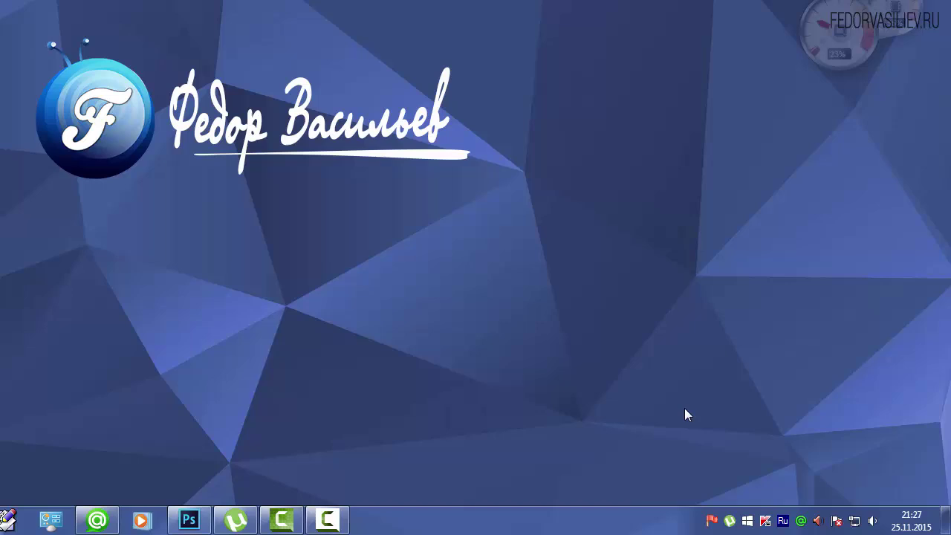
{"action": "left_click", "coordinate": [711, 521]}
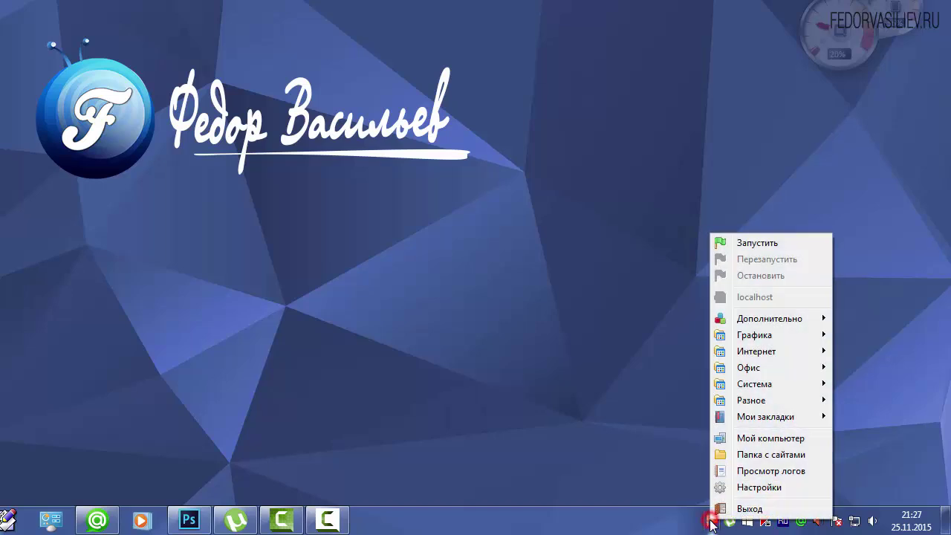
{"action": "left_click", "coordinate": [751, 510]}
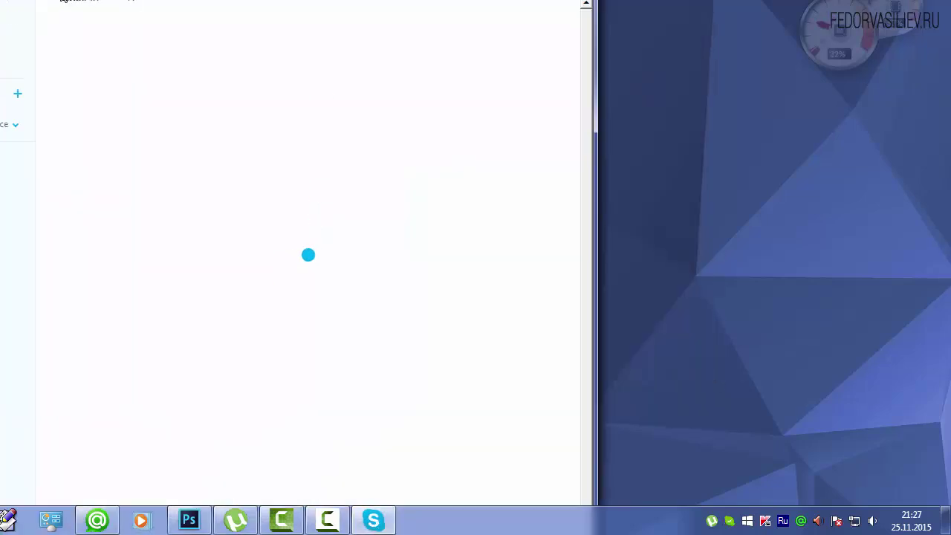
In Skype's Соединение settings, keep ports 80 and 443 disabled for additional incoming connections, save, and quit Skype
{"action": "left_click", "coordinate": [74, 1]}
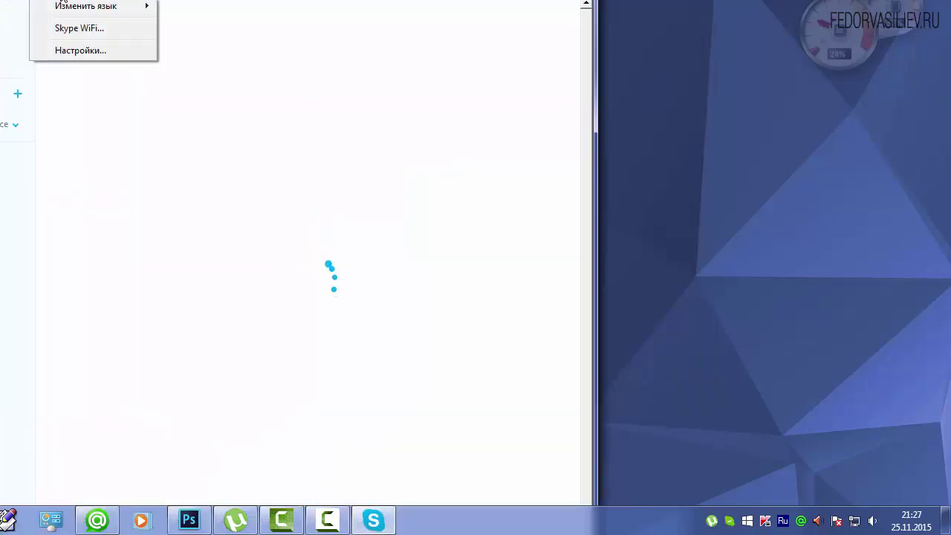
{"action": "left_click", "coordinate": [76, 51]}
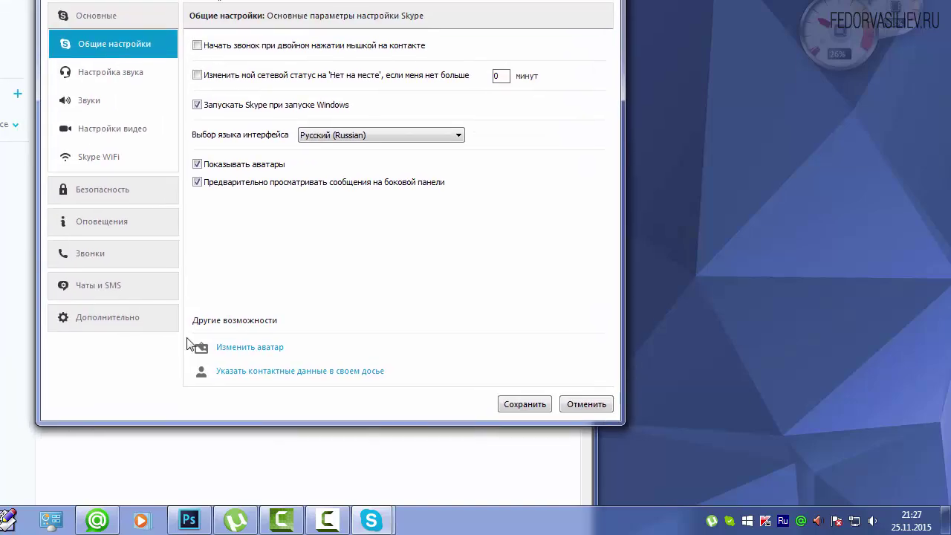
{"action": "left_click", "coordinate": [127, 317]}
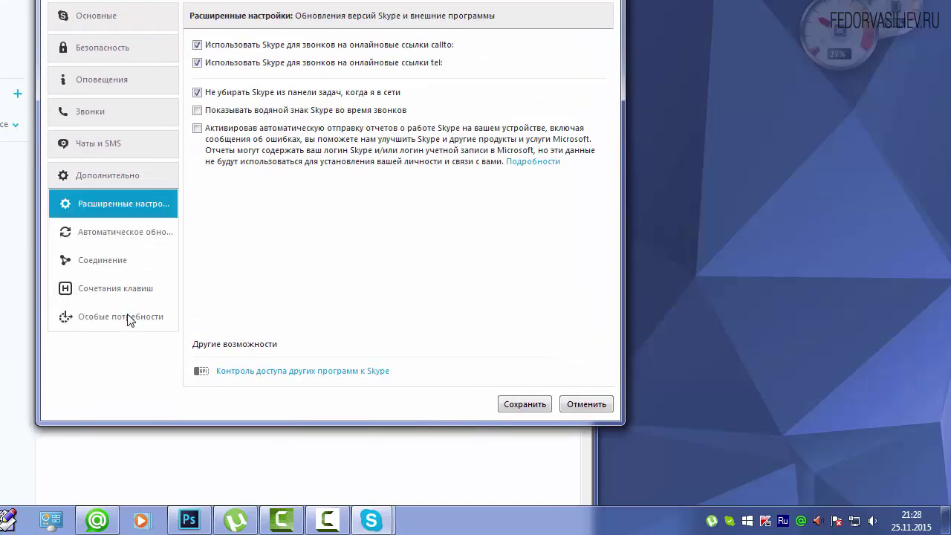
{"action": "left_click", "coordinate": [111, 231]}
{"action": "left_click", "coordinate": [106, 261]}
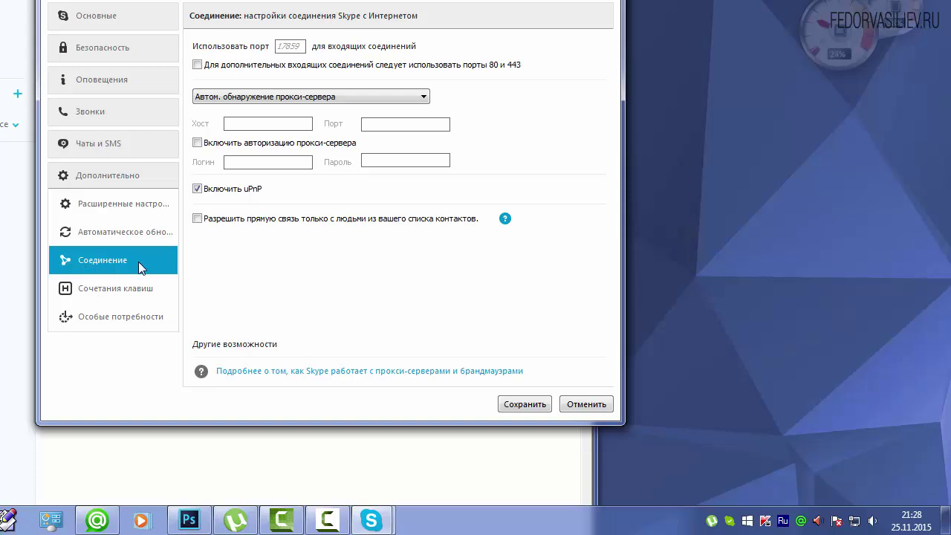
{"action": "left_click", "coordinate": [197, 65]}
{"action": "left_click", "coordinate": [197, 66]}
{"action": "left_click", "coordinate": [523, 403]}
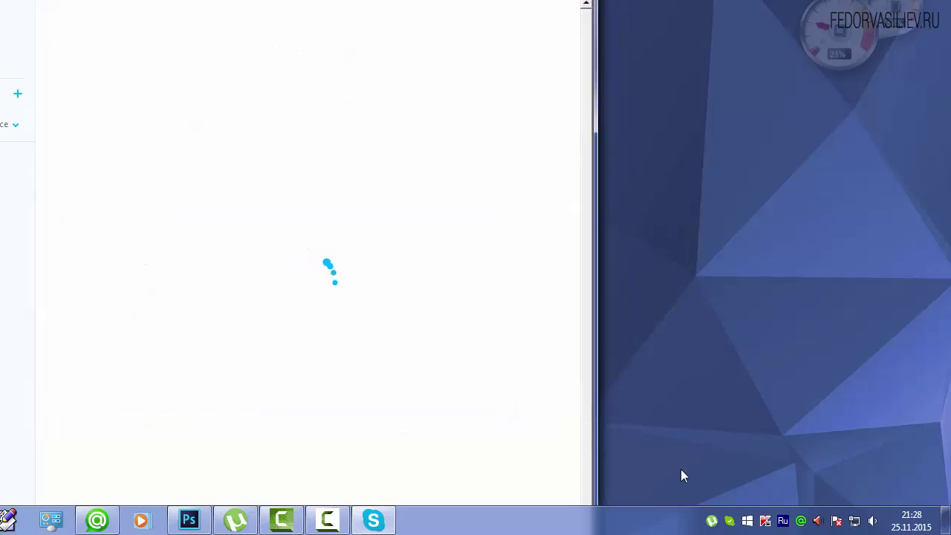
{"action": "right_click", "coordinate": [730, 520]}
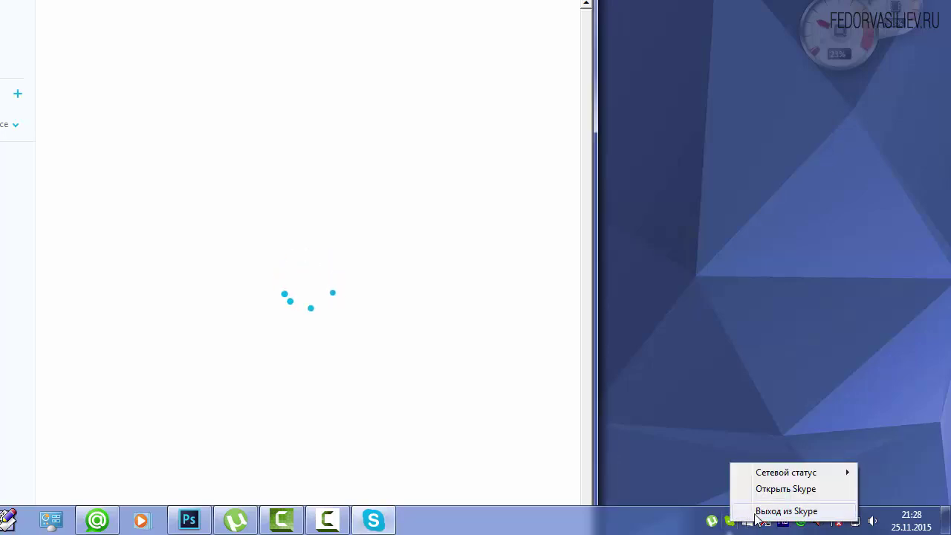
{"action": "left_click", "coordinate": [746, 511]}
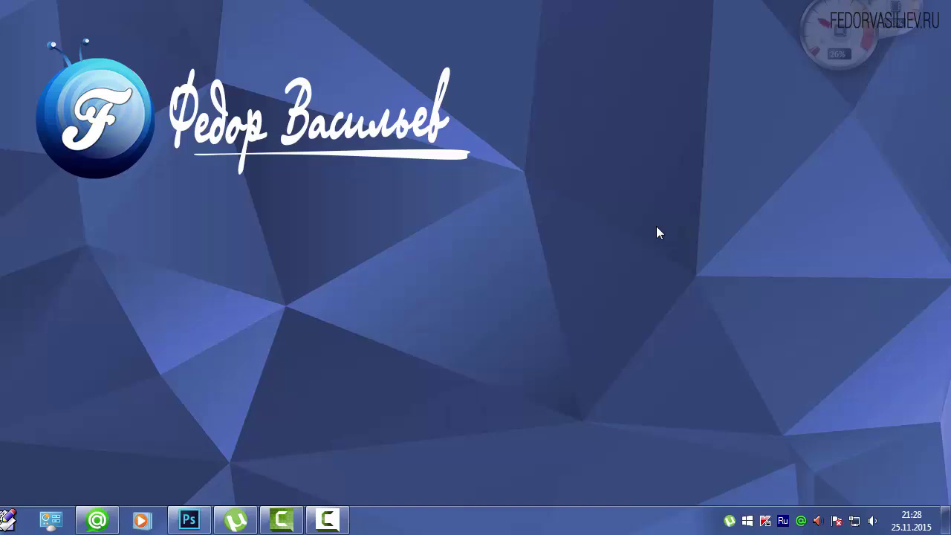
Switch to Kaspersky Internet Security and open the program management list from the Контроль программ protection settings
{"action": "left_click", "coordinate": [765, 520]}
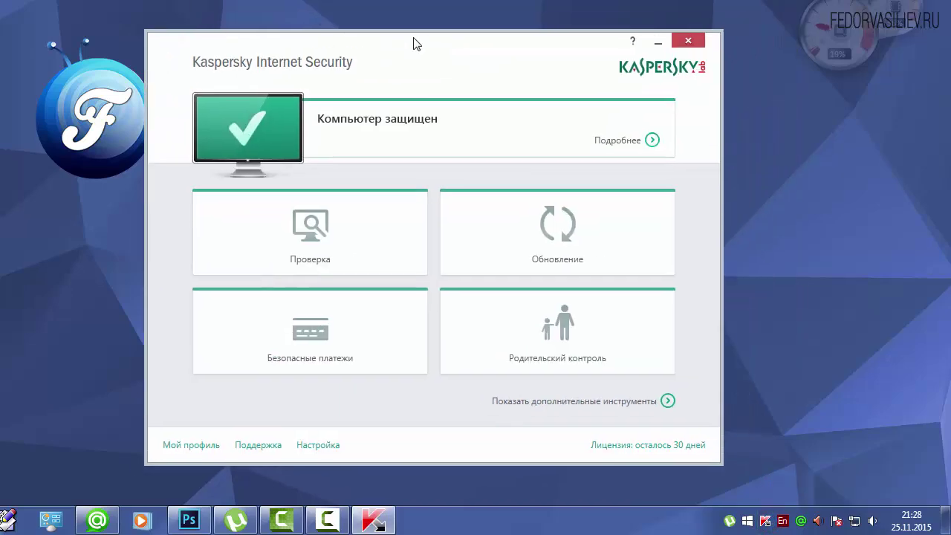
{"action": "left_click_drag", "start_coordinate": [417, 44], "coordinate": [395, 36]}
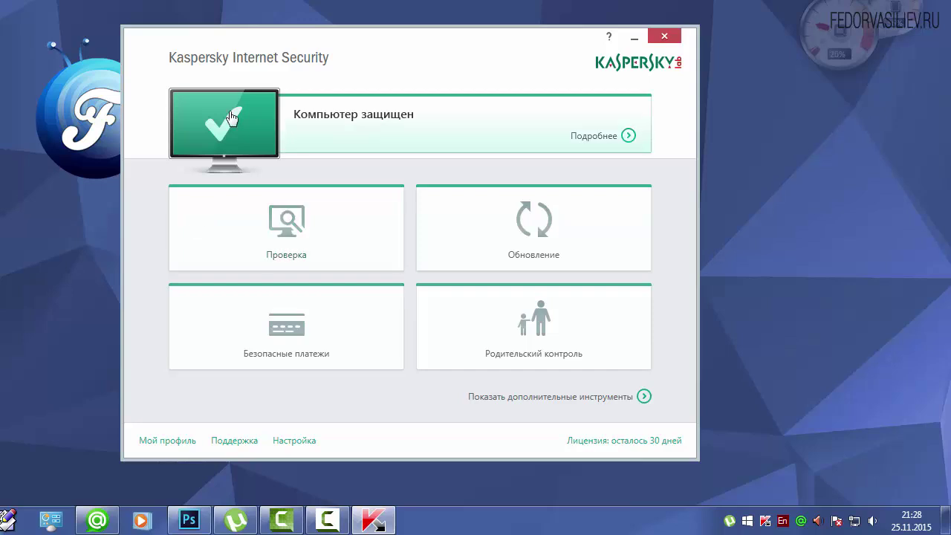
{"action": "key", "text": "alt+shift"}
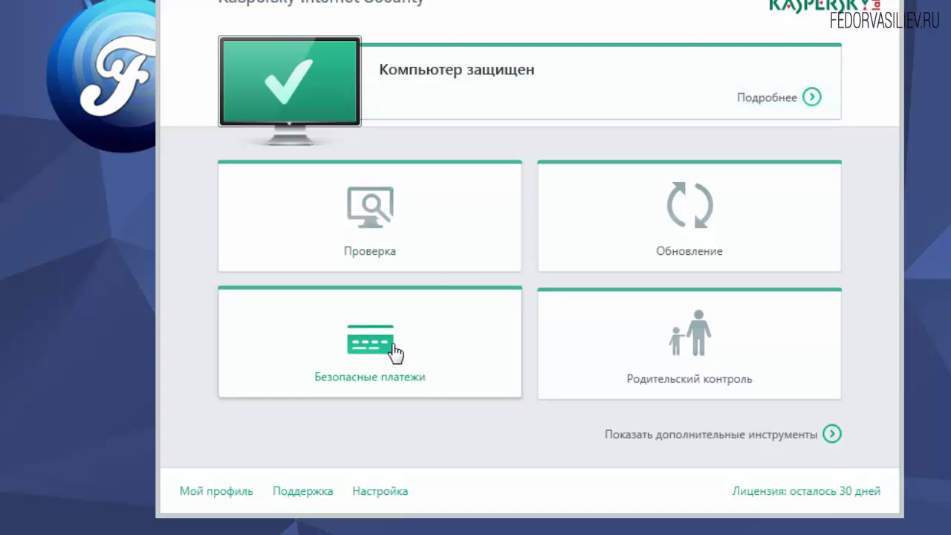
{"action": "left_click", "coordinate": [376, 494]}
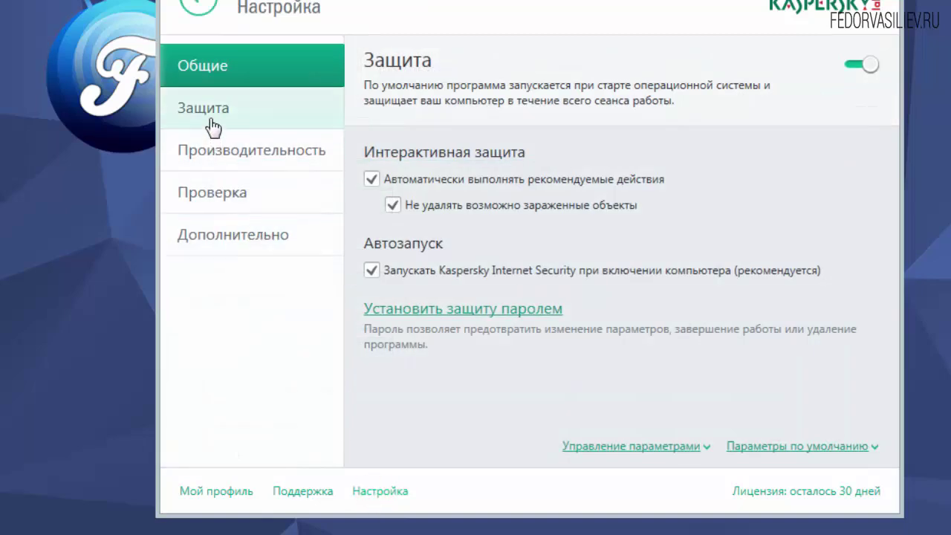
{"action": "left_click", "coordinate": [212, 125]}
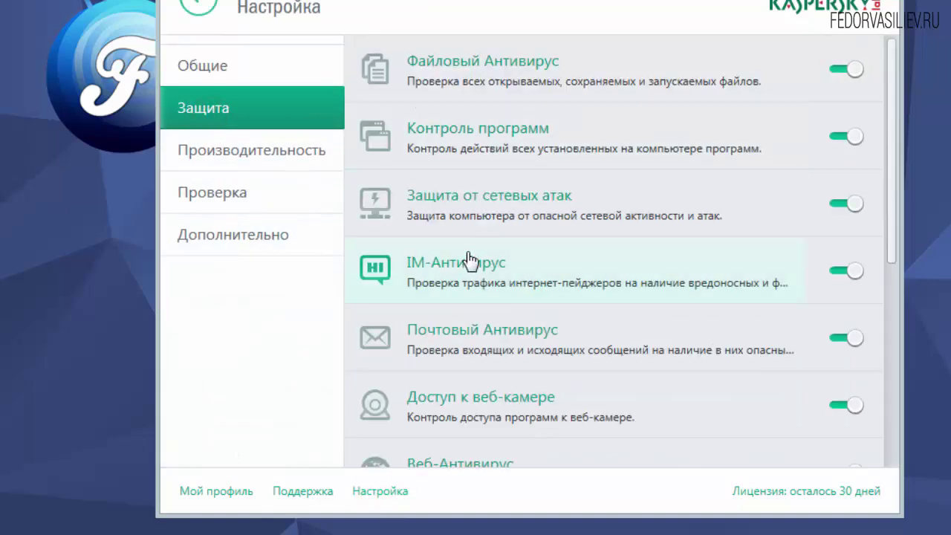
{"action": "left_click", "coordinate": [468, 135]}
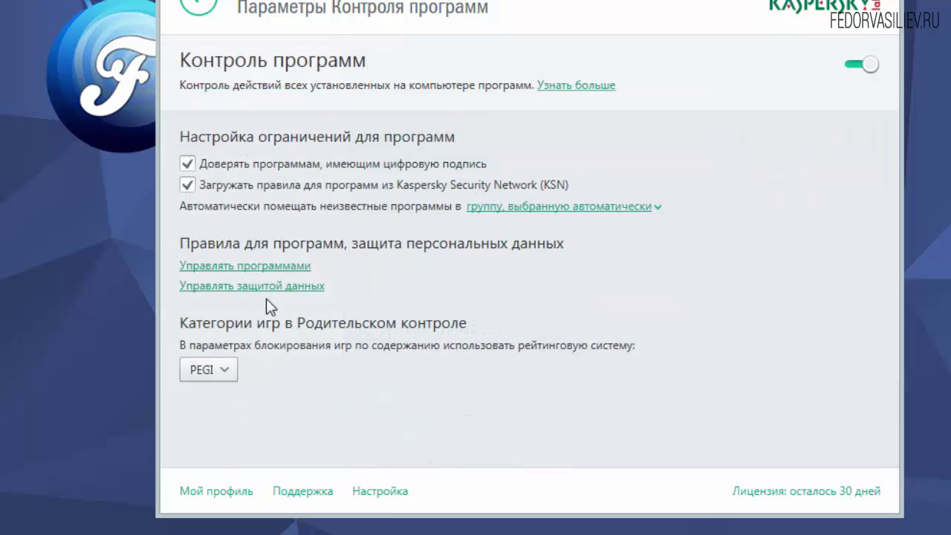
{"action": "left_click", "coordinate": [240, 266]}
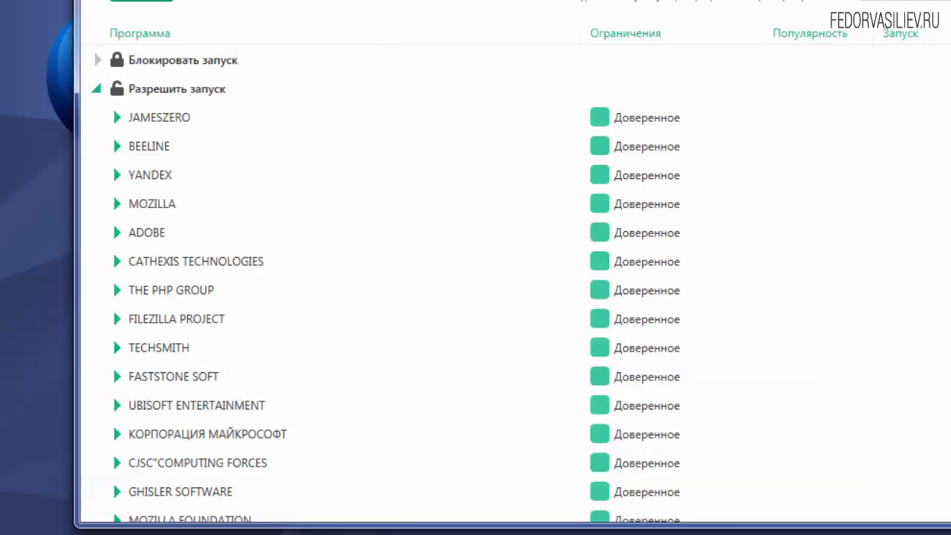
Find Open Server in the program list by filtering for "Open Server", and open its program rules
{"action": "scroll", "coordinate": [174, 223], "scroll_direction": "down", "scroll_amount": 15}
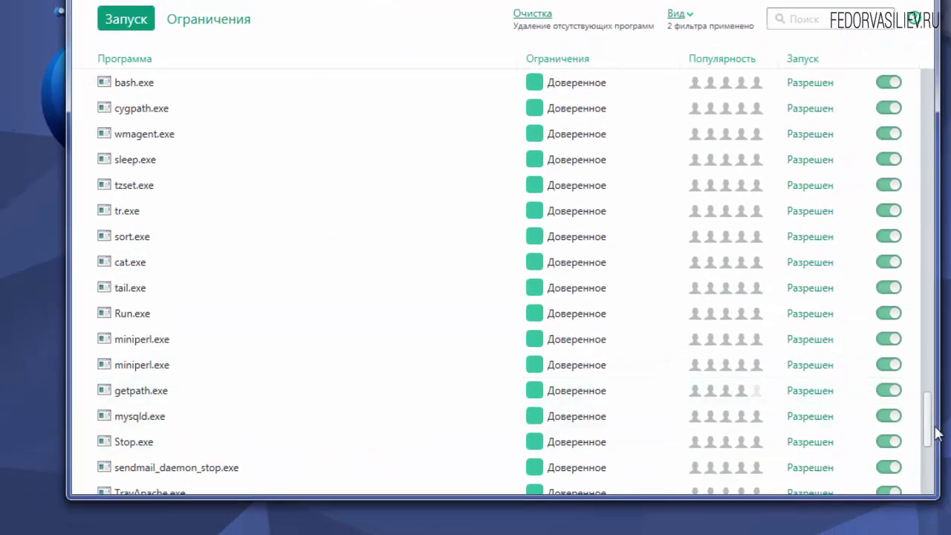
{"action": "left_click", "coordinate": [925, 468]}
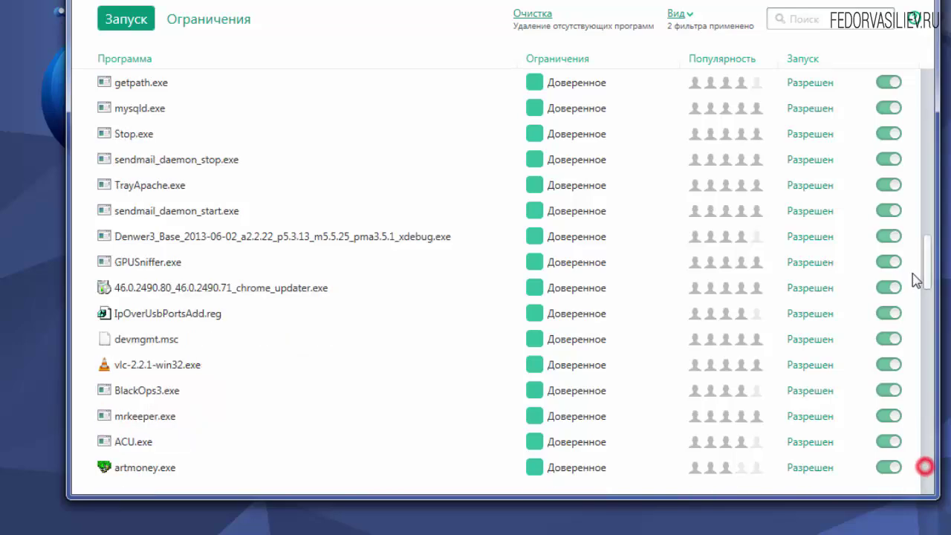
{"action": "scroll", "coordinate": [934, 281], "scroll_direction": "up", "scroll_amount": 5}
{"action": "scroll", "coordinate": [934, 280], "scroll_direction": "up", "scroll_amount": 4}
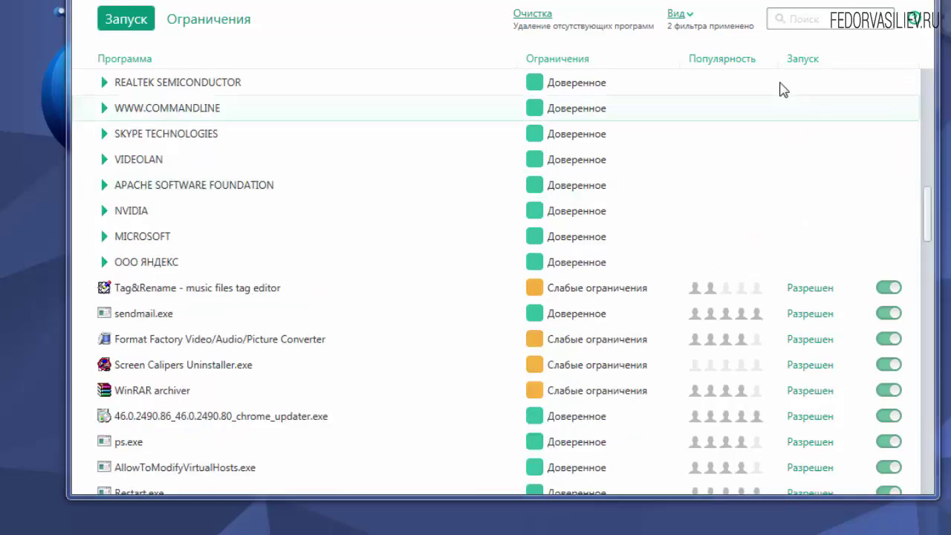
{"action": "right_click", "coordinate": [800, 22]}
{"action": "left_click", "coordinate": [839, 73]}
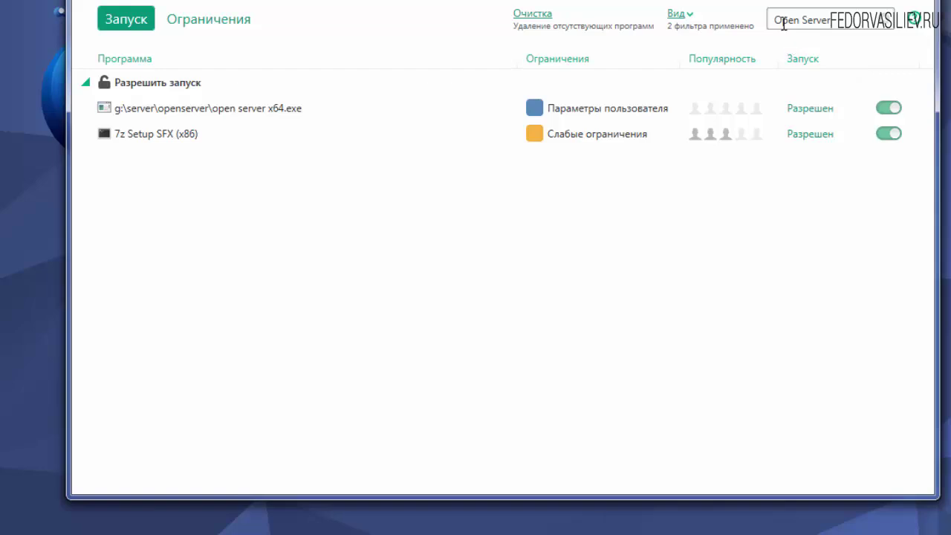
{"action": "left_click", "coordinate": [581, 111]}
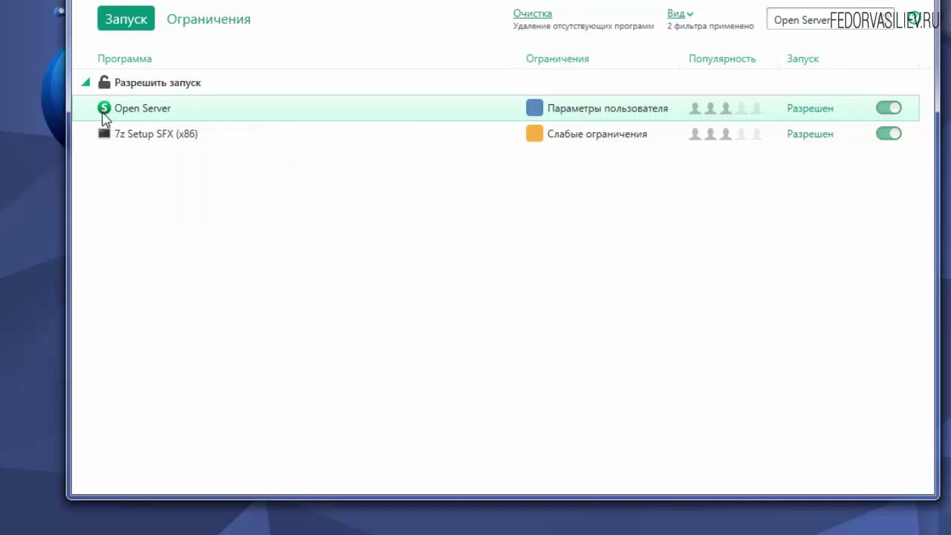
{"action": "mouse_move", "coordinate": [104, 114]}
{"action": "double_click", "coordinate": [135, 107]}
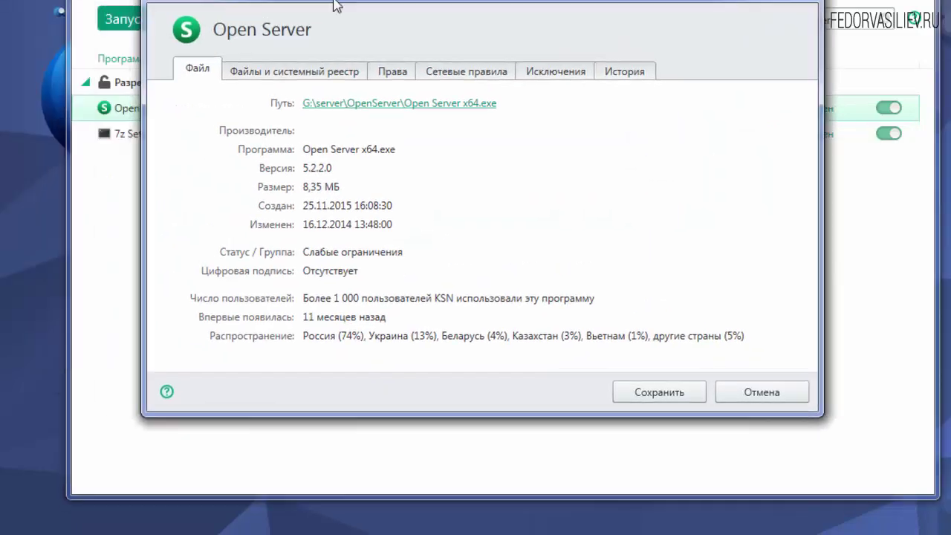
Enable all five exclusions for Open Server, from Не проверять открываемые файлы to Не проверять сетевой трафик, and save the rules
{"action": "left_click", "coordinate": [562, 81]}
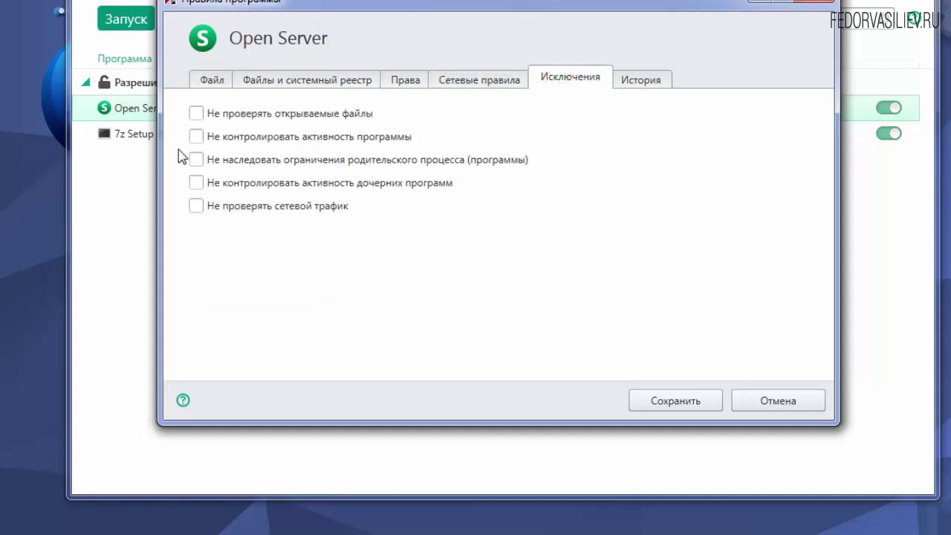
{"action": "left_click", "coordinate": [196, 113]}
{"action": "left_click", "coordinate": [196, 136]}
{"action": "left_click", "coordinate": [195, 159]}
{"action": "left_click", "coordinate": [194, 183]}
{"action": "left_click", "coordinate": [196, 205]}
{"action": "left_click", "coordinate": [655, 401]}
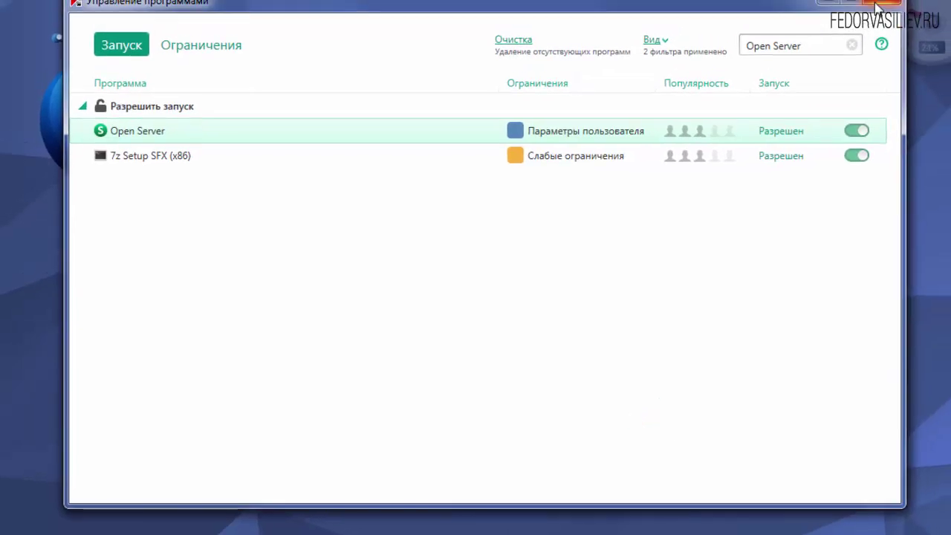
Close the program management window and Kaspersky Internet Security
{"action": "left_click", "coordinate": [880, 4]}
{"action": "key", "text": "Escape"}
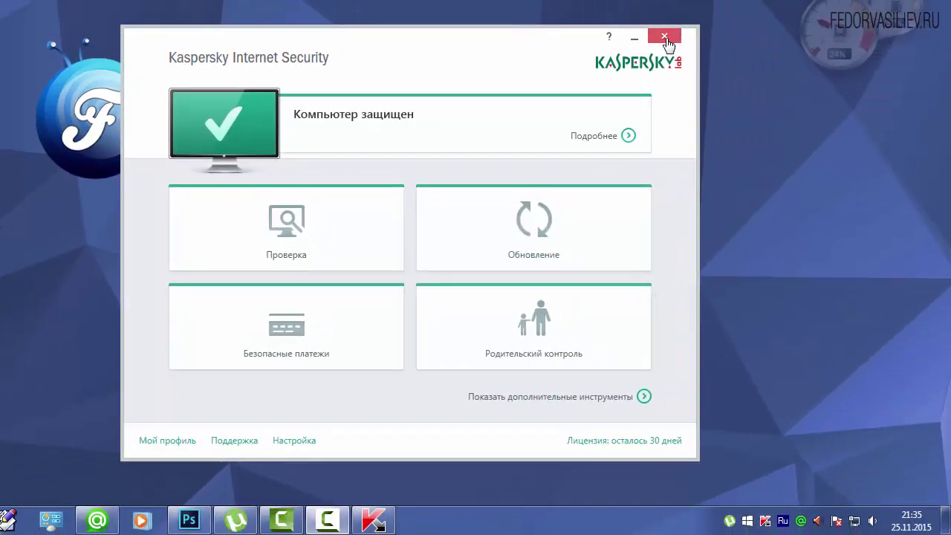
{"action": "left_click", "coordinate": [736, 28]}
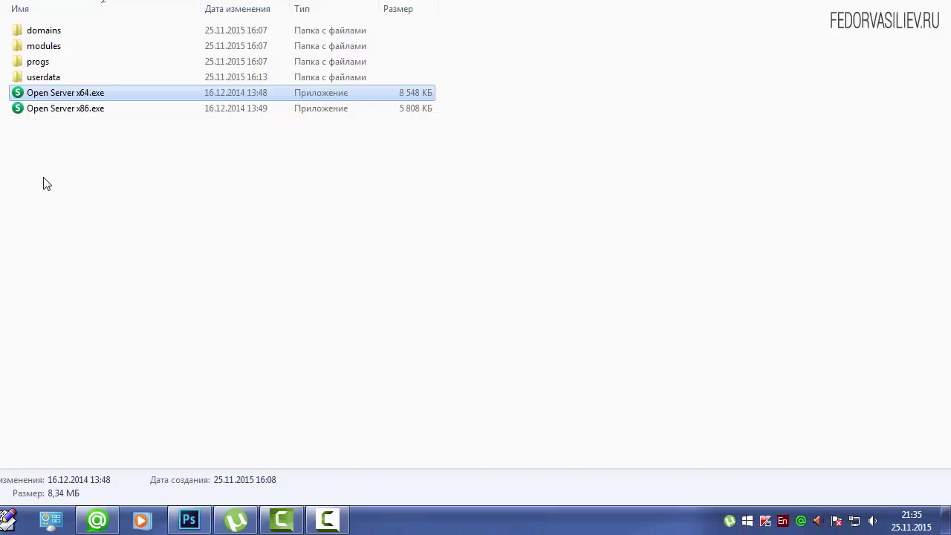
Launch Open Server x64.exe from the OpenServer folder and start the server
{"action": "double_click", "coordinate": [49, 99]}
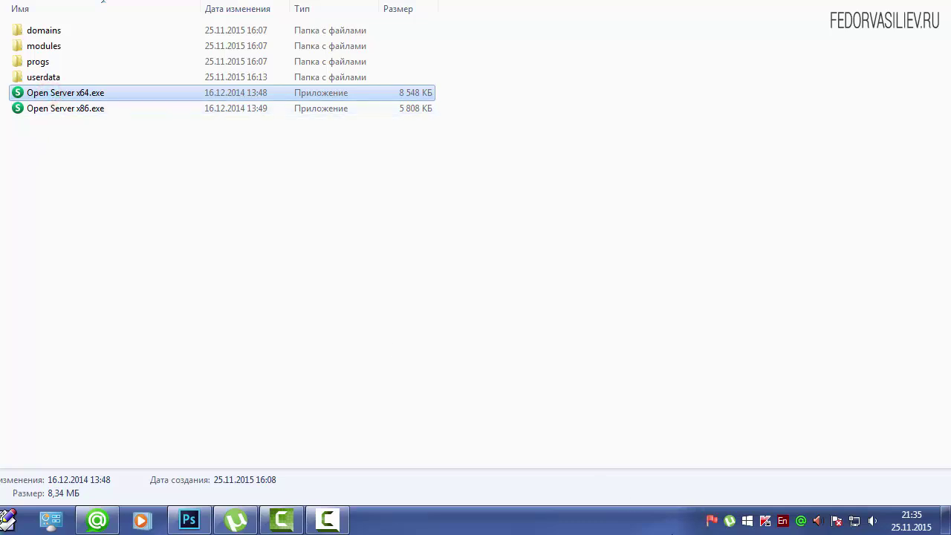
{"action": "left_click", "coordinate": [712, 522]}
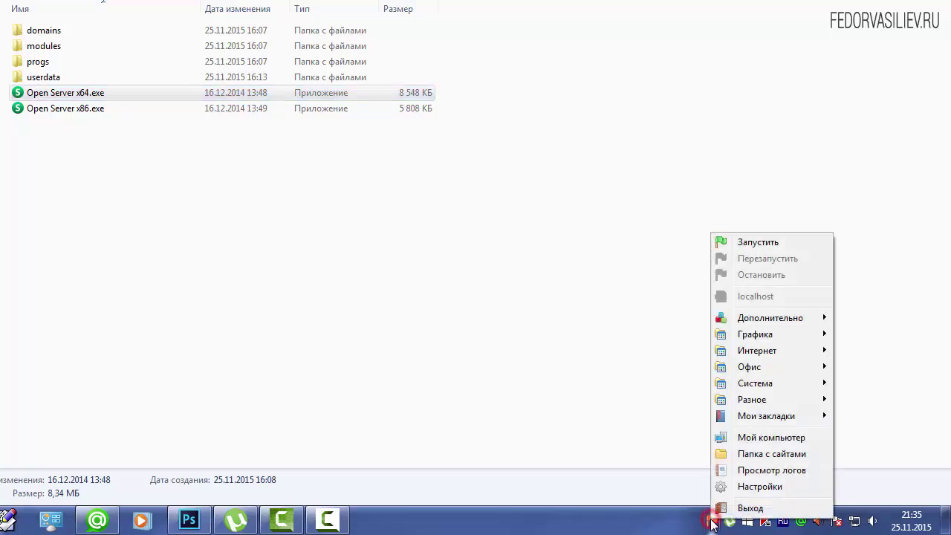
{"action": "left_click", "coordinate": [741, 245]}
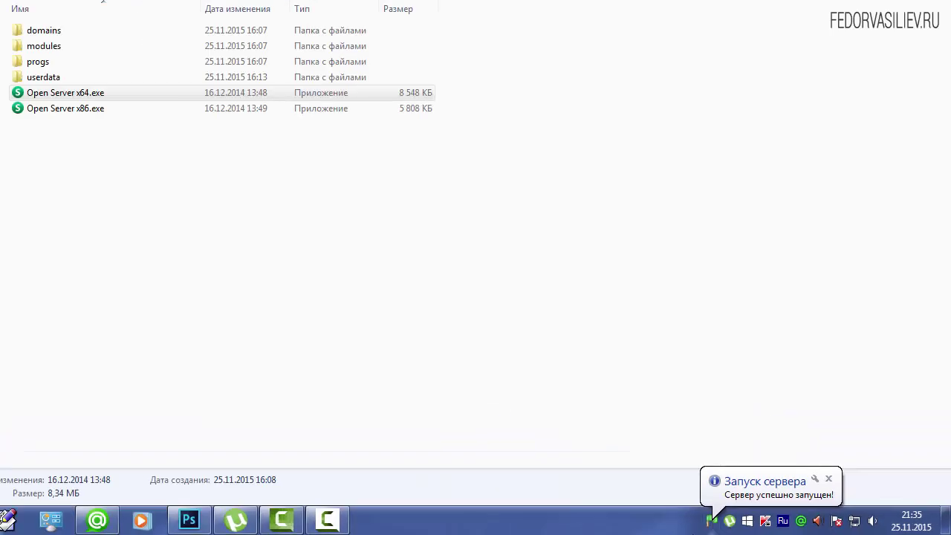
Open the running Open Server's control menu
{"action": "left_click", "coordinate": [711, 523]}
{"action": "left_click", "coordinate": [711, 524]}
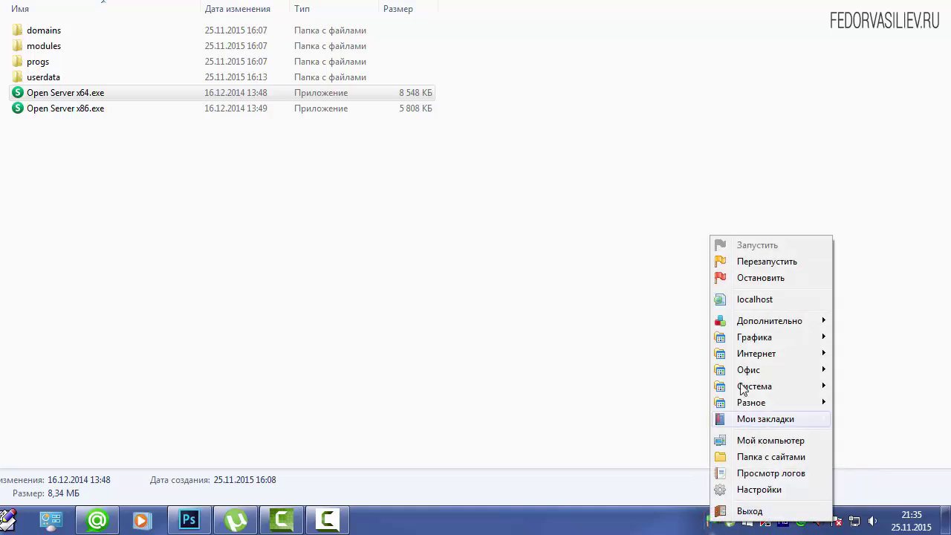